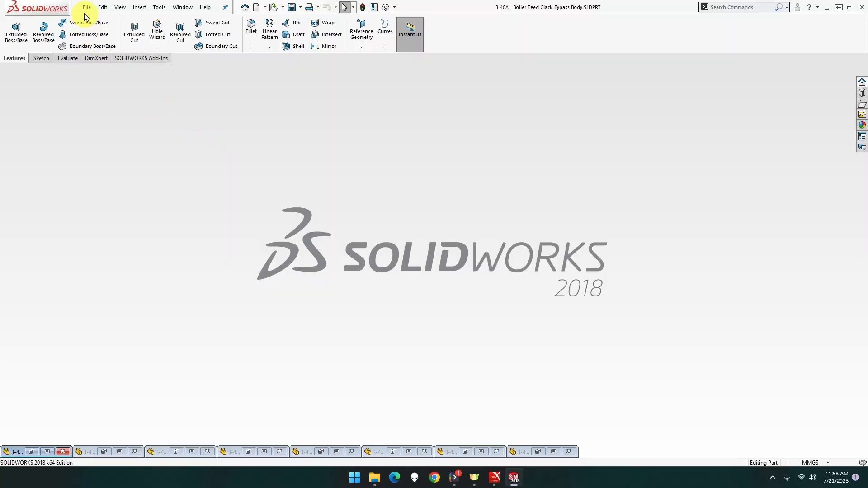
- Create a new assembly document
click(89, 8)
click(109, 20)
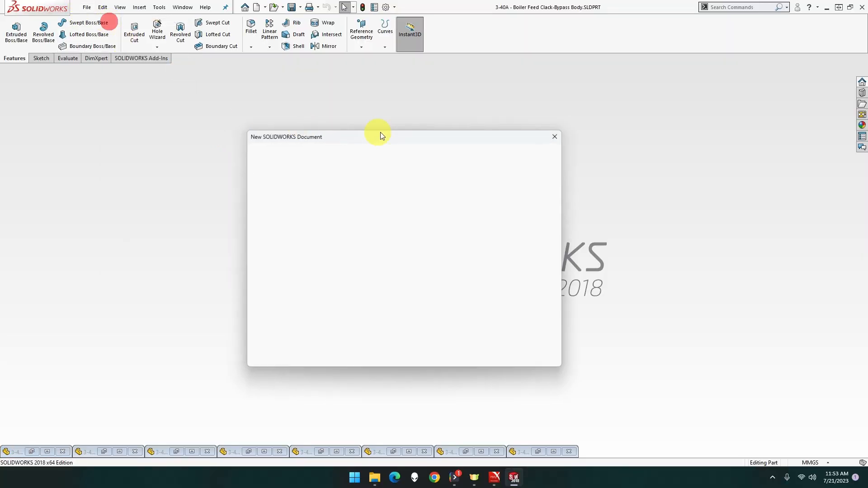
double_click(338, 168)
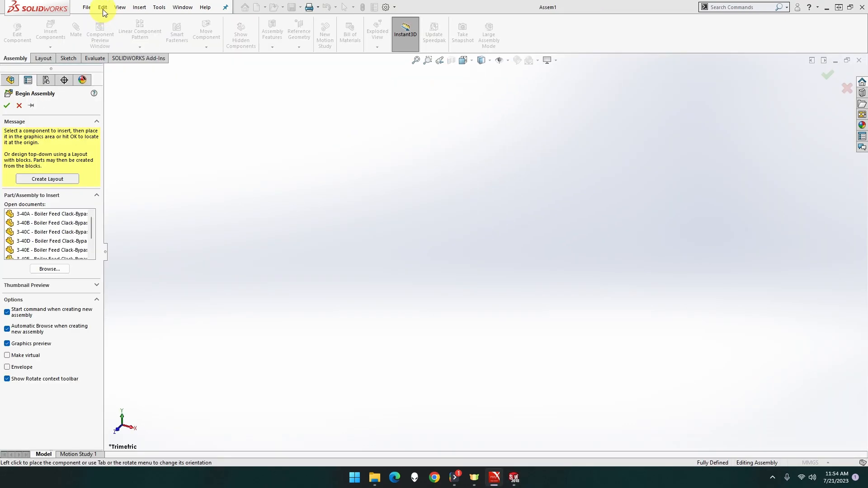
- Show the assembly origin and place the 3-40A Boiler Feed Clack-Bypass Body on it as the first component
click(119, 9)
click(174, 86)
click(277, 224)
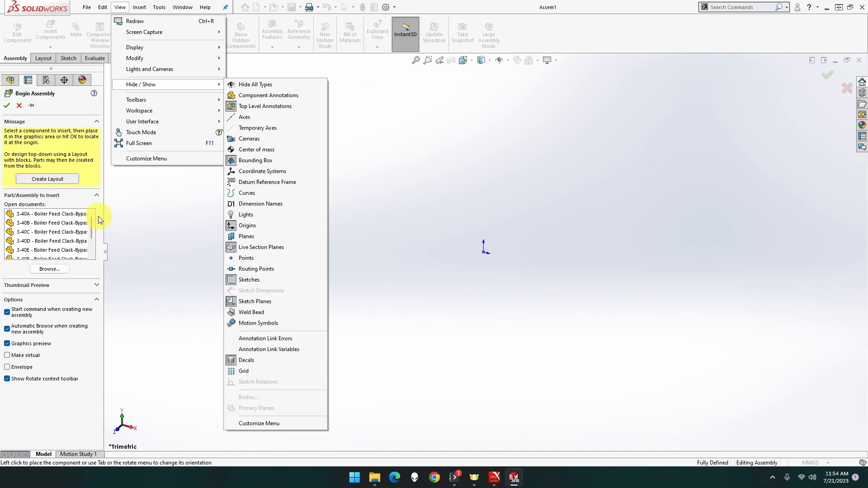
click(67, 215)
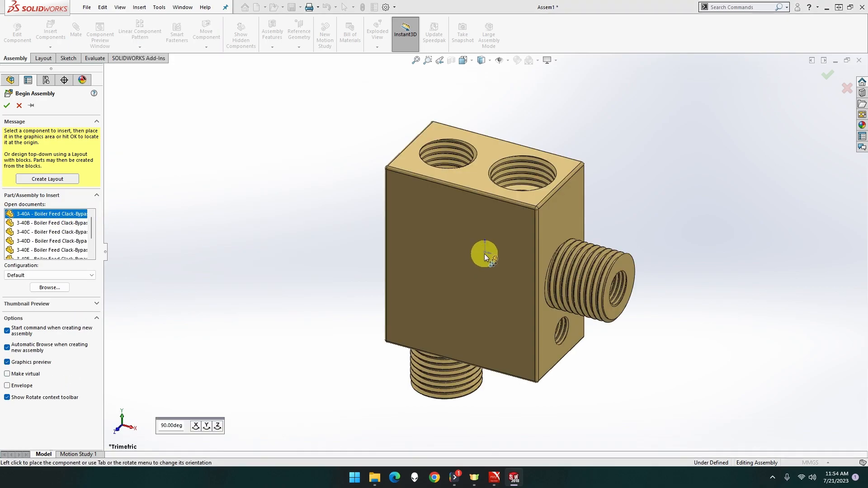
click(484, 253)
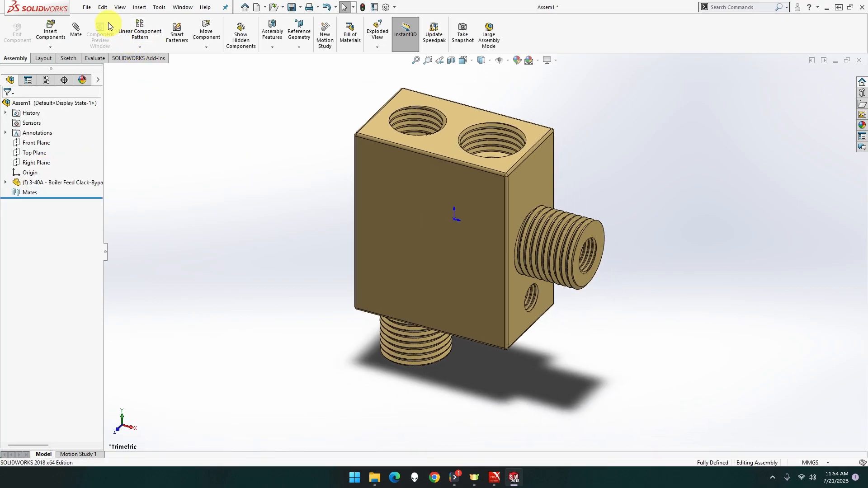
- Hide the display of origins in the assembly
click(119, 8)
mouse_move(157, 85)
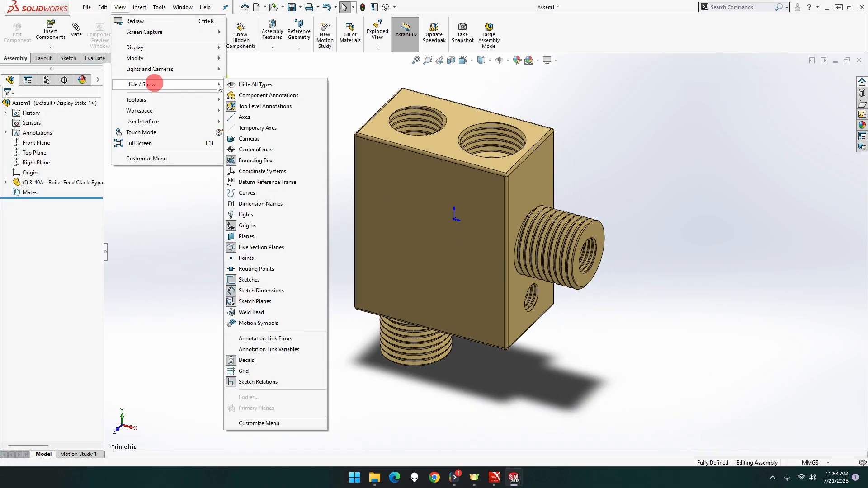
click(261, 229)
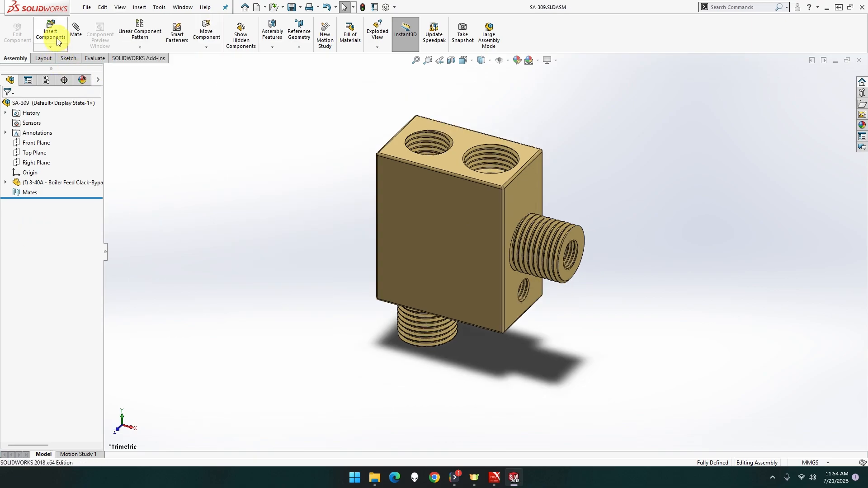
- Keep Insert Component active for multiple insertions and place the 3-40B threaded fitting beside the body's face with the single side port
click(57, 39)
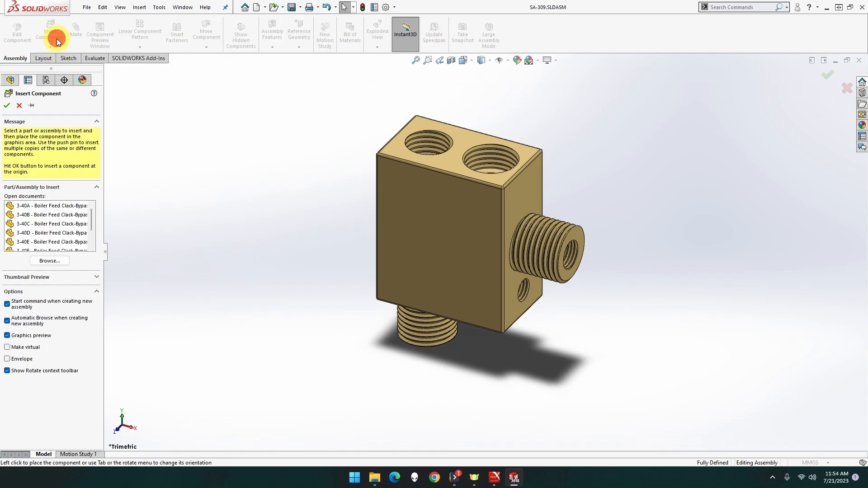
click(32, 105)
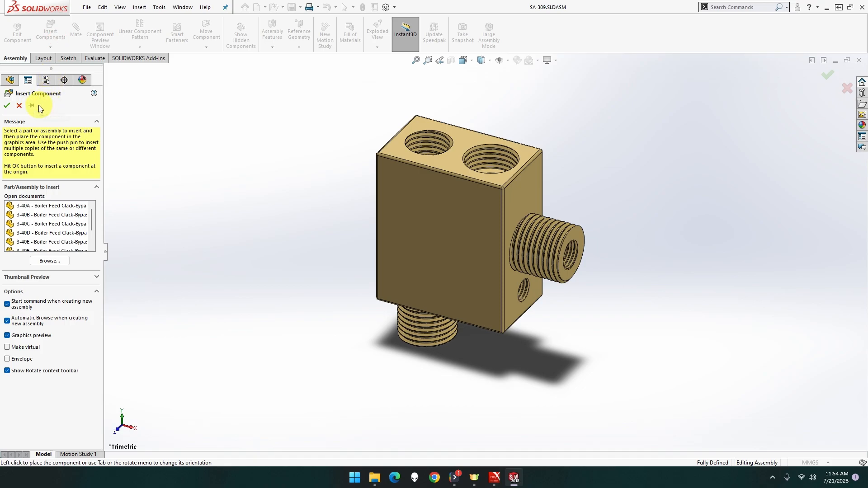
click(33, 107)
click(59, 215)
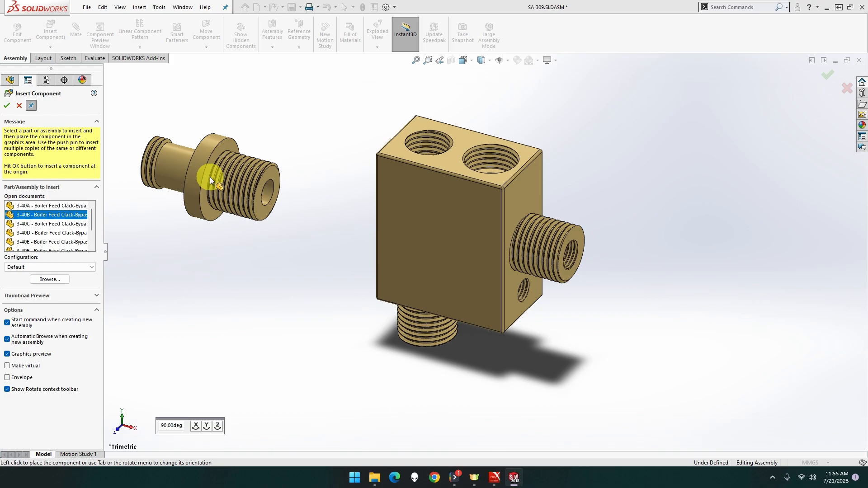
middle_drag(225, 181, 158, 188)
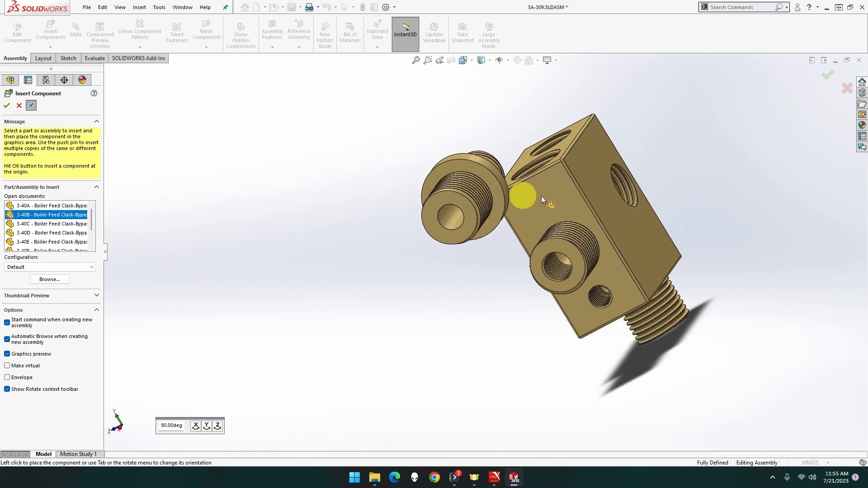
scroll(627, 188, up, 2)
scroll(627, 207, down, 1)
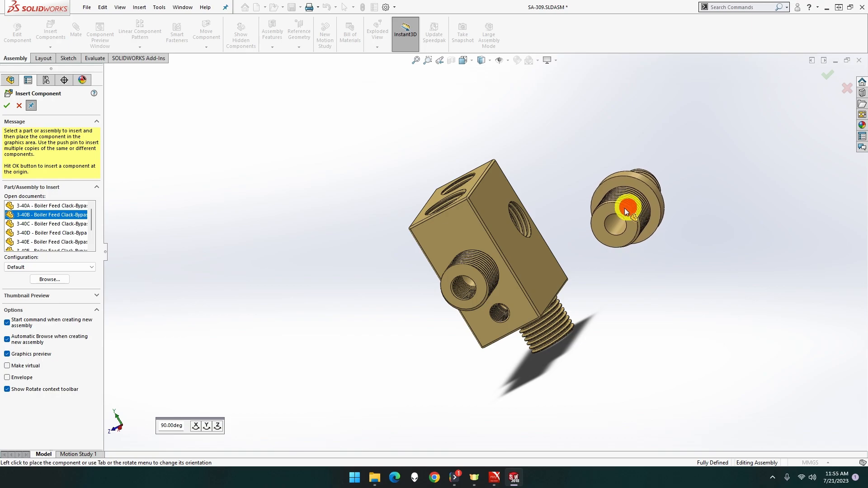
click(628, 207)
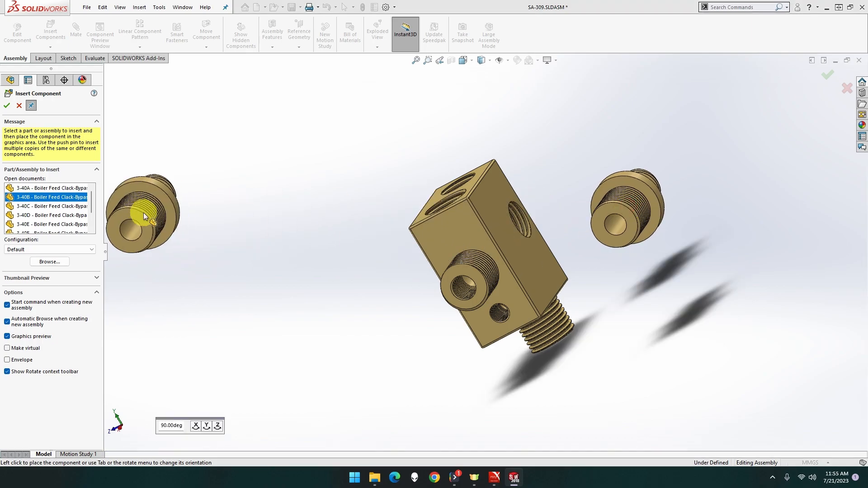
- Insert the 3-40C ball above the body's two top ports and the 3-40D domed hex fitting farther out beyond it
click(72, 206)
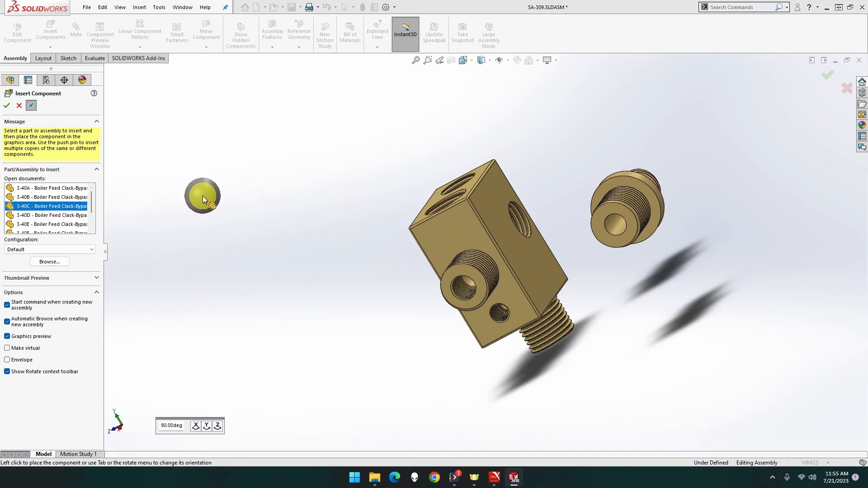
click(426, 139)
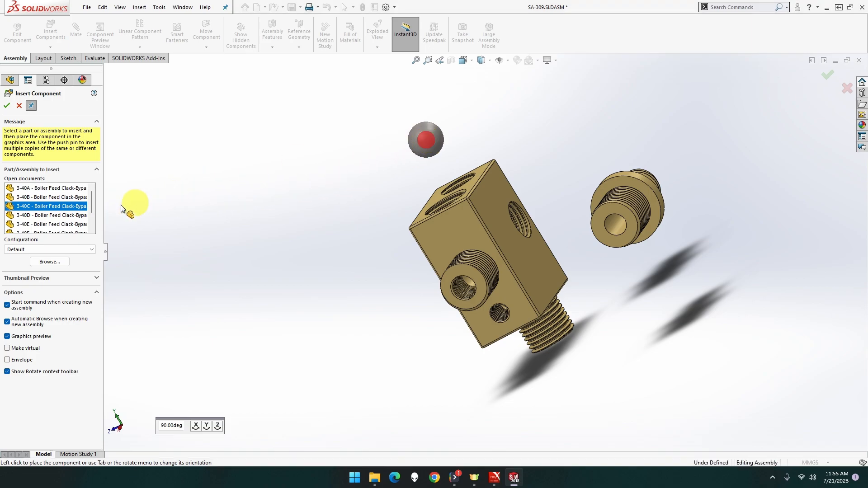
click(69, 216)
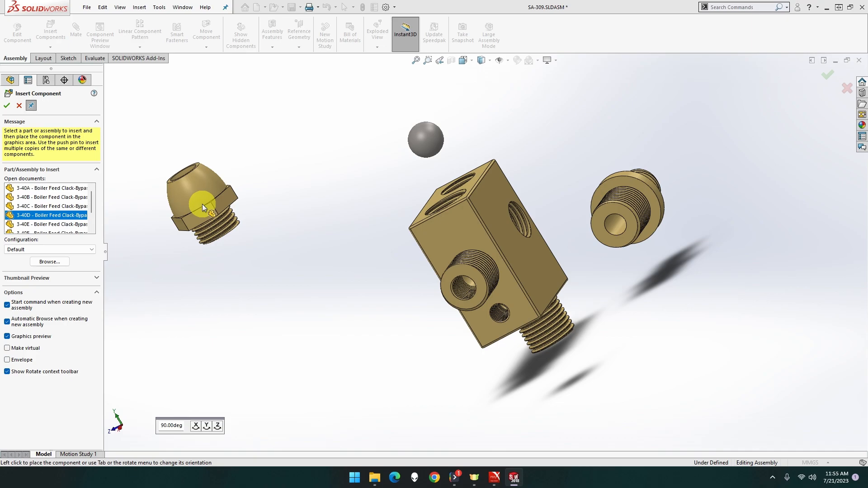
scroll(323, 138, up, 2)
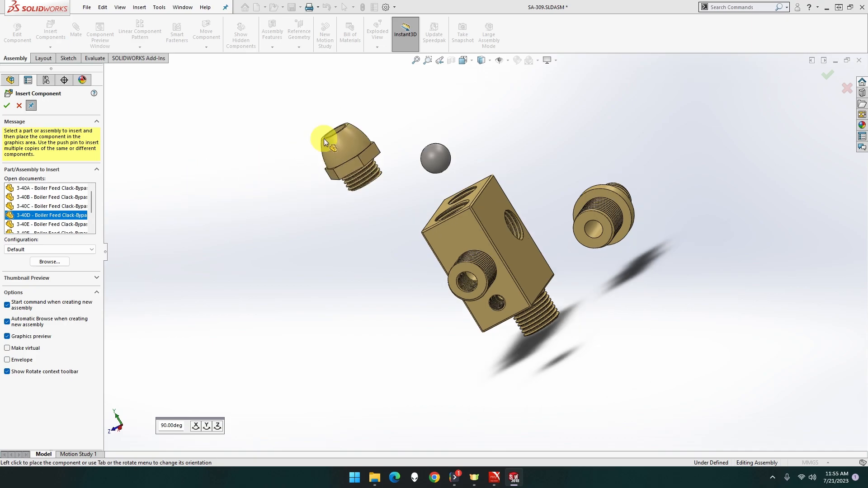
click(317, 130)
- Insert the 3-40E hex-head plug above the ball and the 3-40F slotted screw below the body's small threaded hole
click(77, 225)
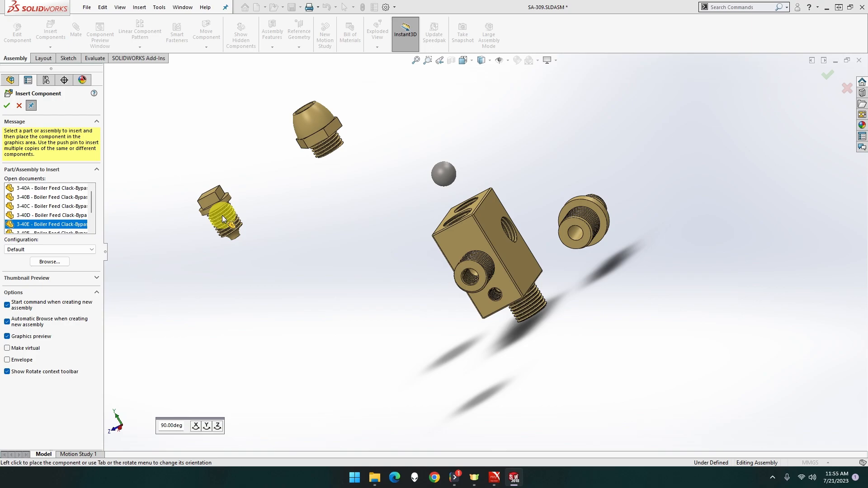
click(409, 115)
scroll(63, 217, down, 1)
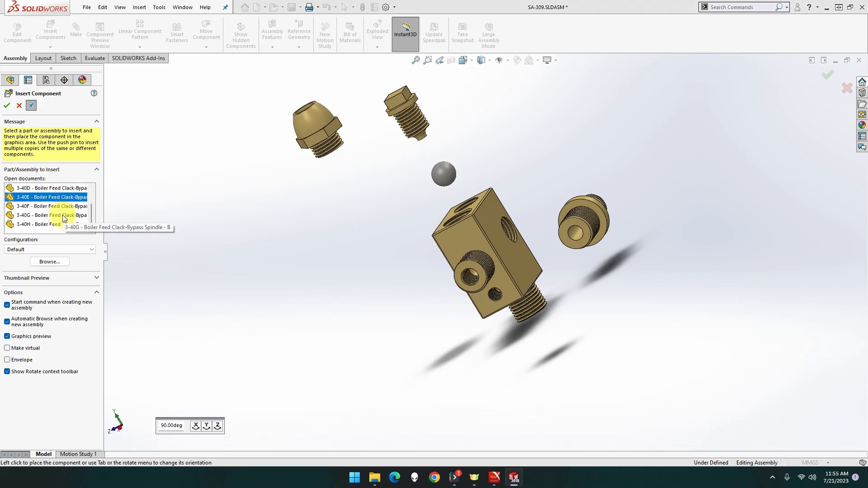
click(61, 206)
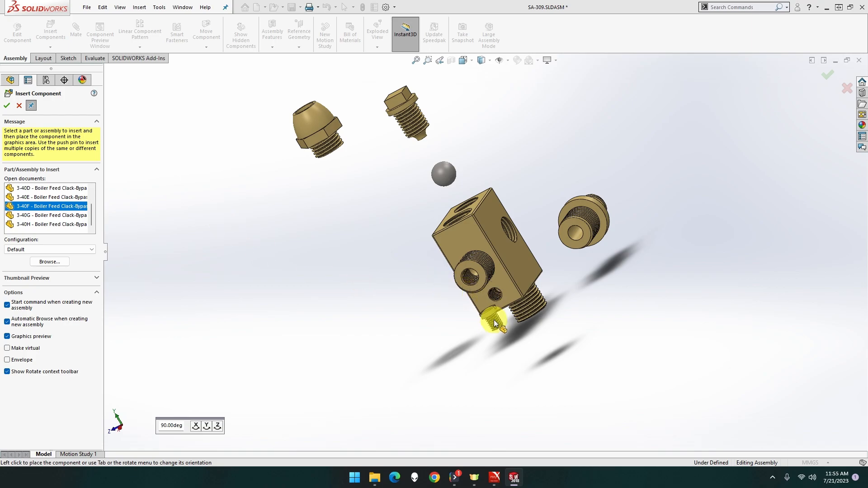
click(496, 342)
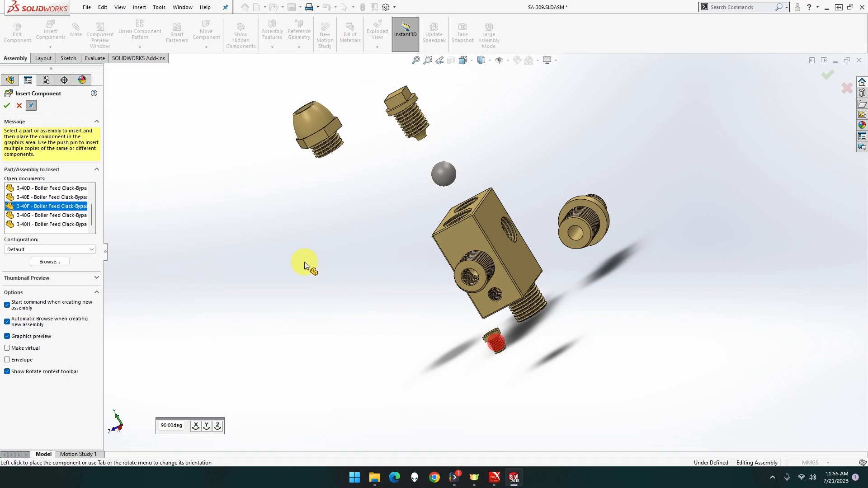
- Insert the 3-40G bypass spindle beside the domed fitting and the 3-40H handle near the spindle's thin threaded end, and finish inserting components
click(71, 215)
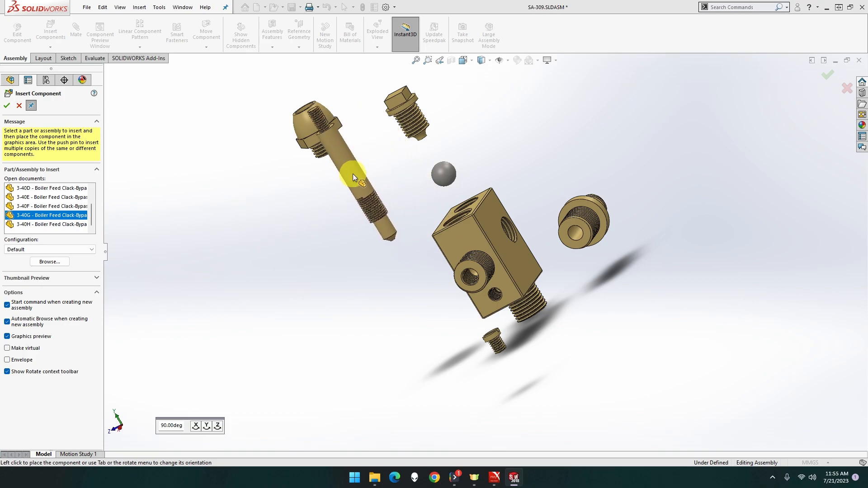
click(320, 200)
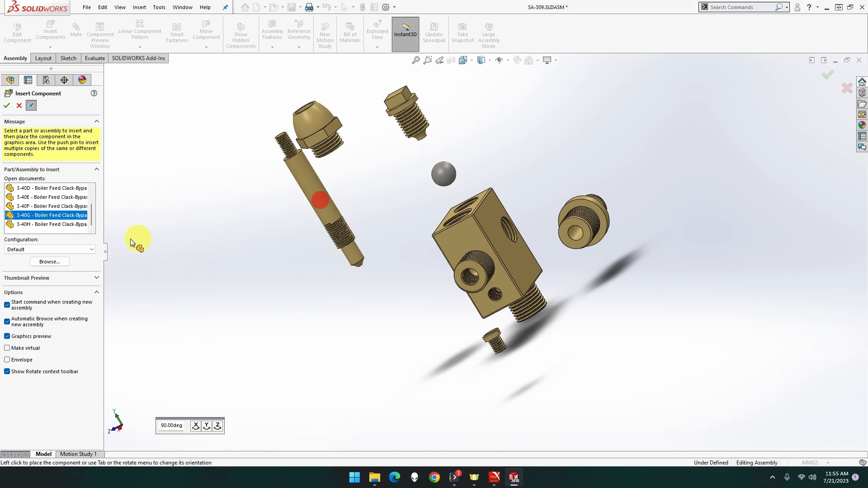
click(75, 225)
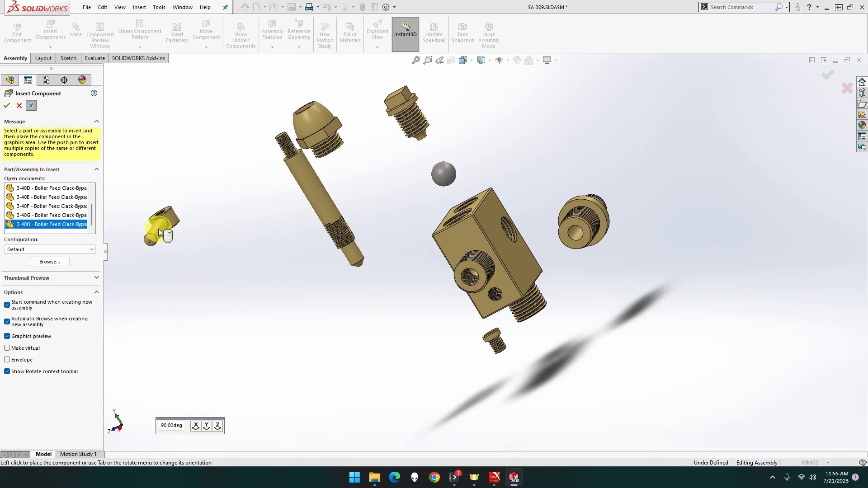
click(236, 155)
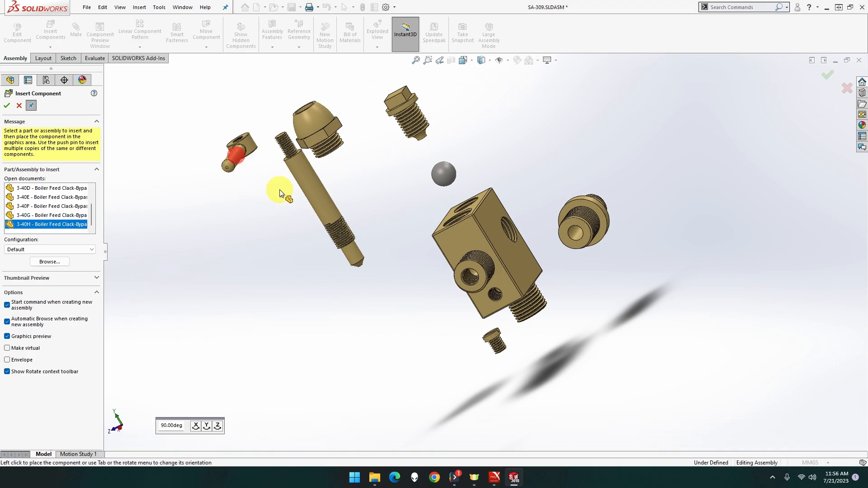
click(19, 107)
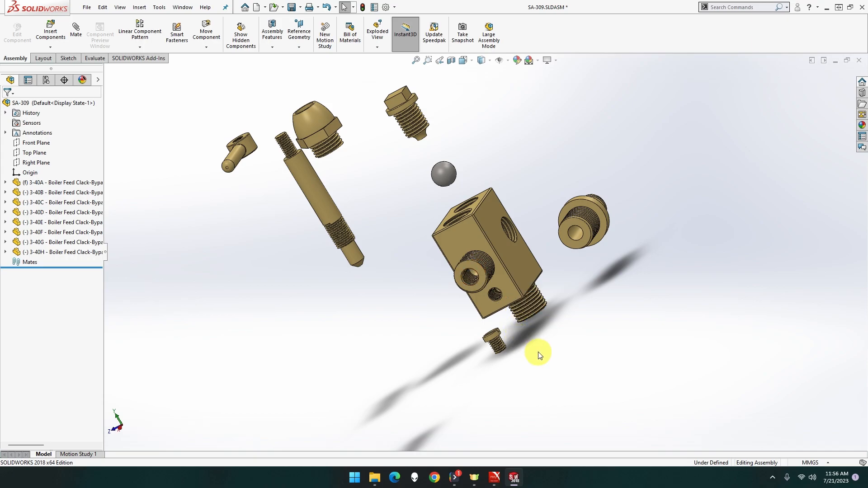
- Try to mate the circular edge inside the body's small threaded hole to the edge under the slotted screw's head
scroll(520, 336, down, 6)
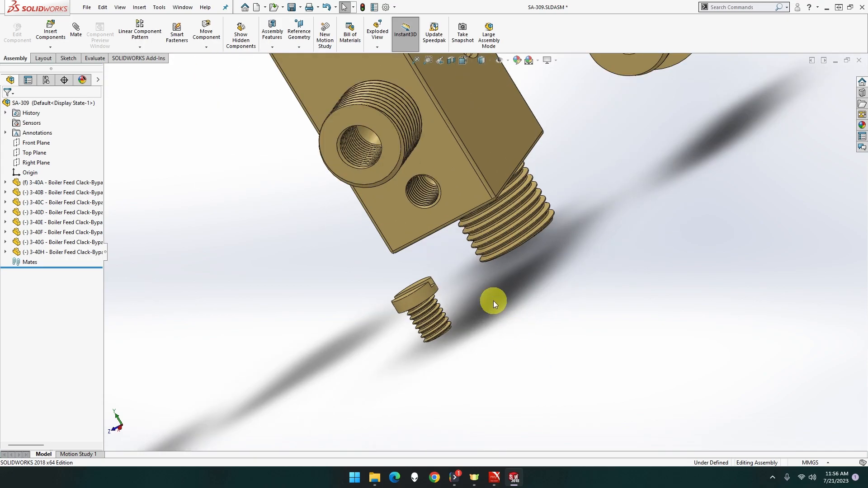
middle_drag(493, 300, 457, 288)
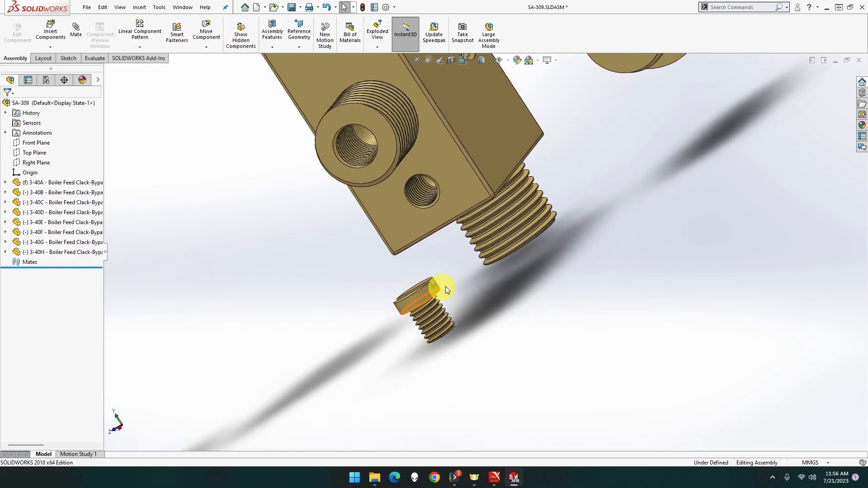
scroll(452, 280, down, 5)
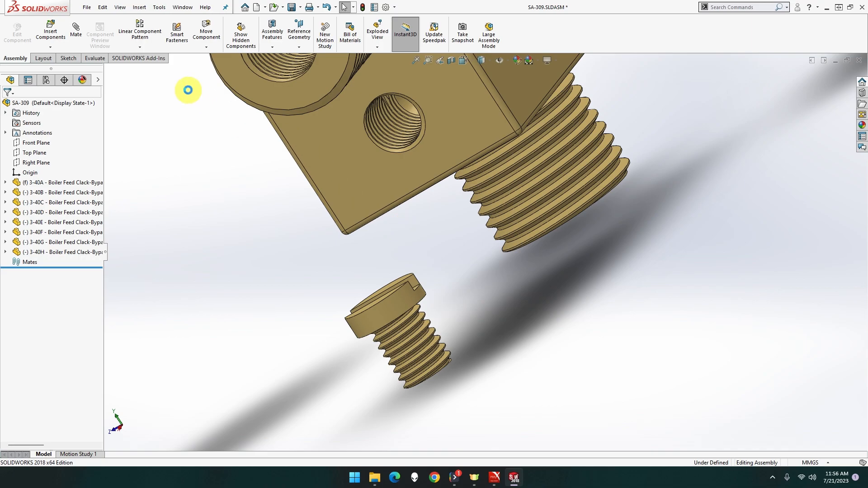
click(80, 40)
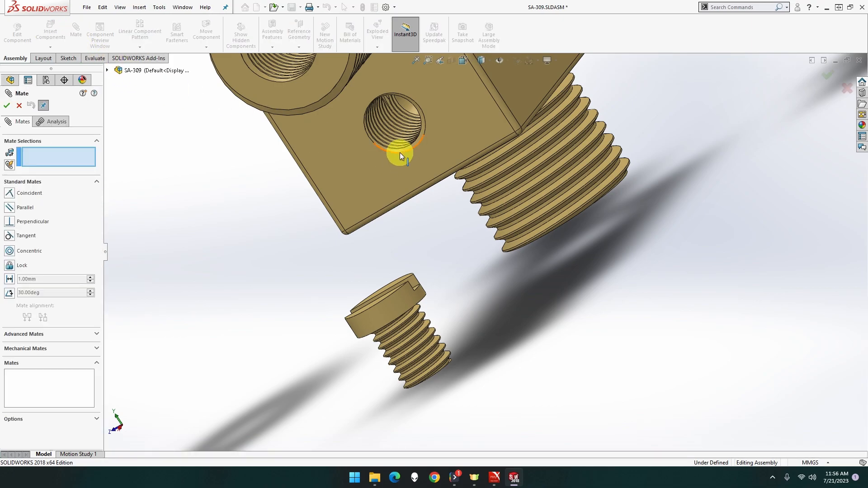
click(406, 110)
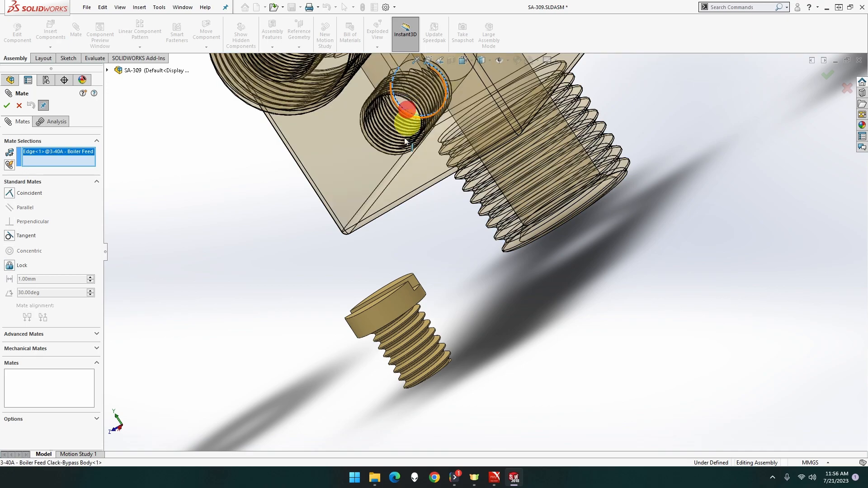
middle_drag(401, 258, 378, 233)
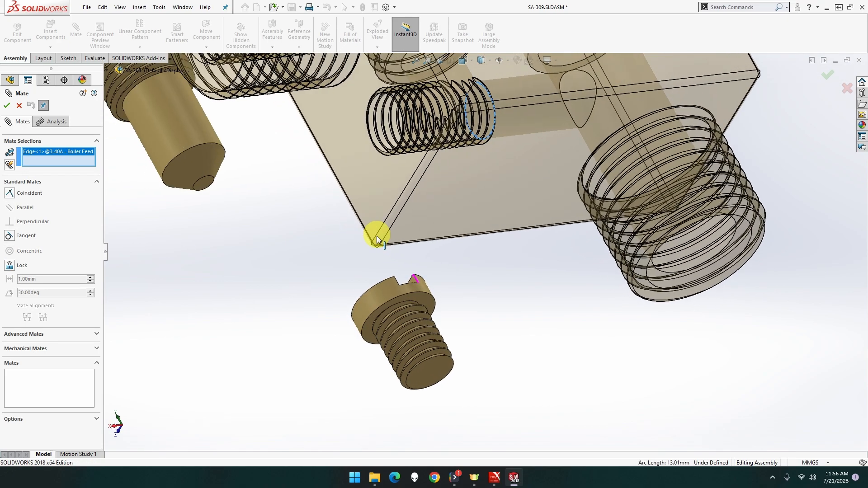
click(386, 303)
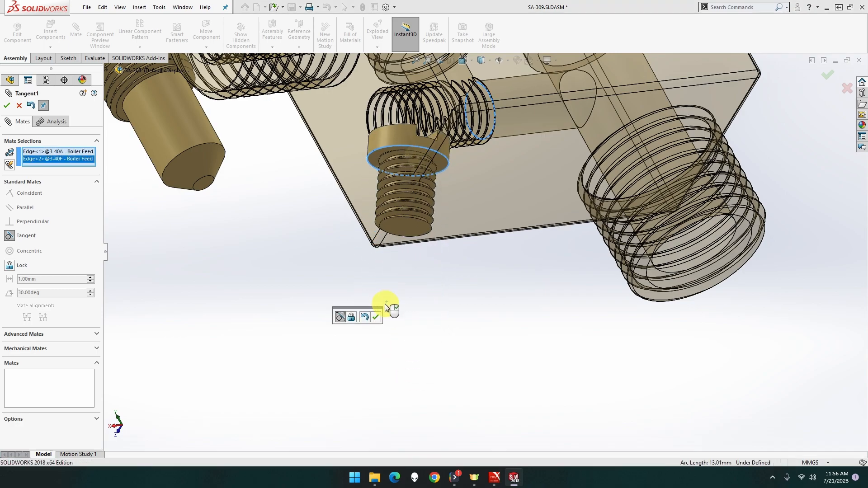
middle_drag(427, 286, 460, 275)
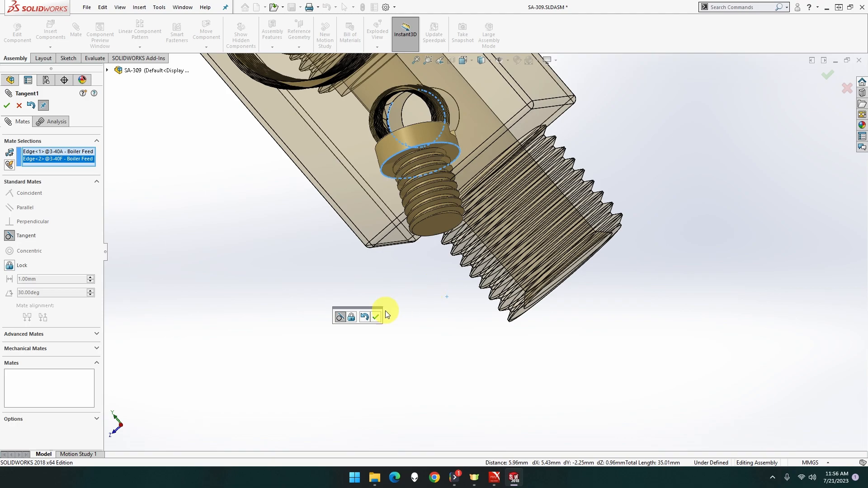
click(367, 317)
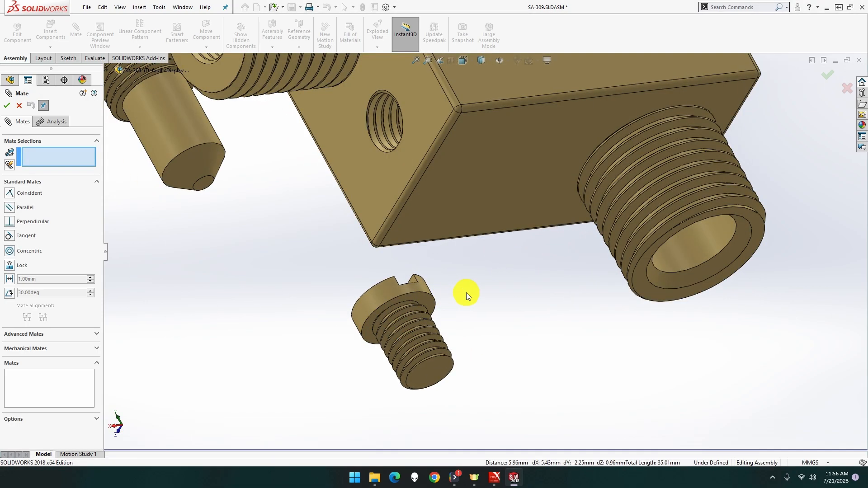
- Add a coincident mate between the underside of the 3-40F screw head and the body face containing the small threaded hole
click(427, 299)
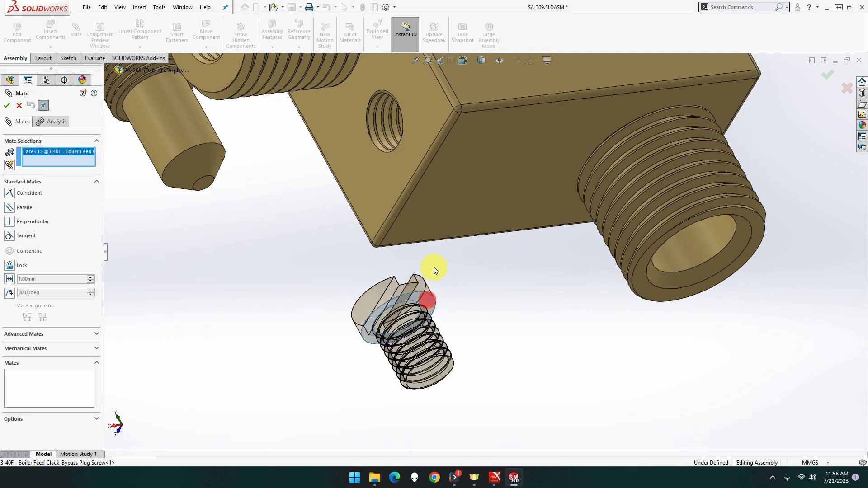
click(394, 186)
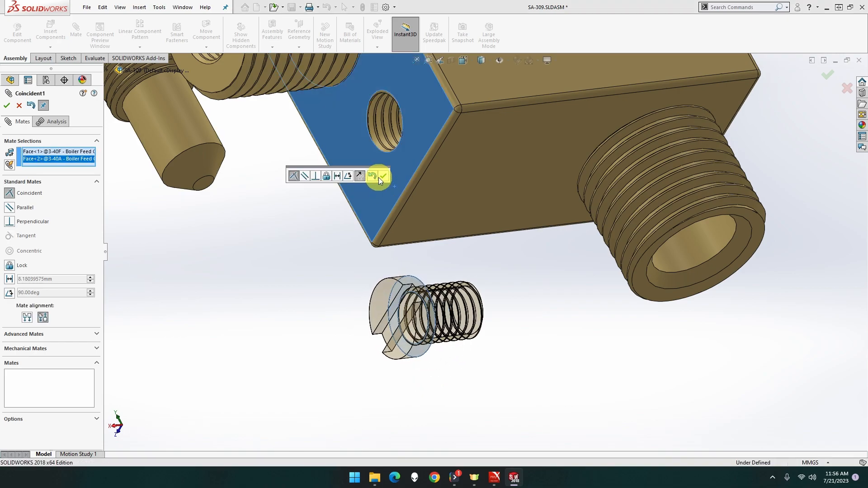
click(383, 177)
- Make the circular edge under the screw head concentric with the inner wall of the body's small threaded hole, and finish mating the screw
middle_drag(408, 247, 388, 163)
click(353, 283)
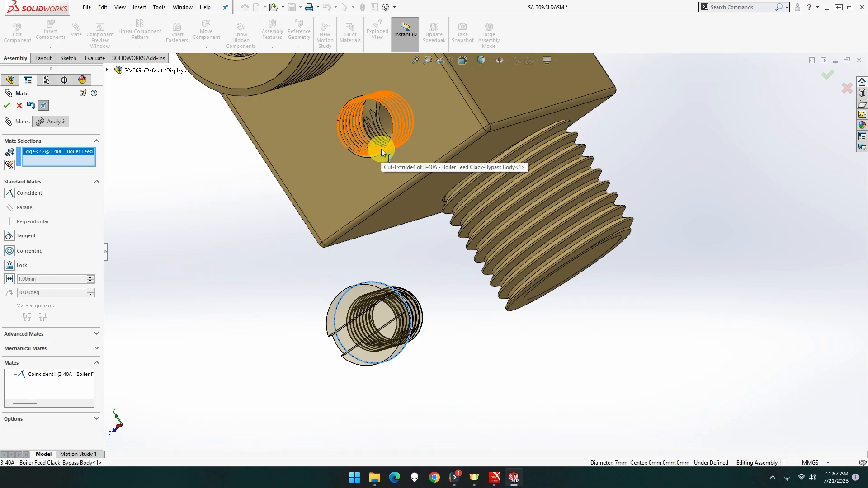
middle_drag(381, 143, 396, 133)
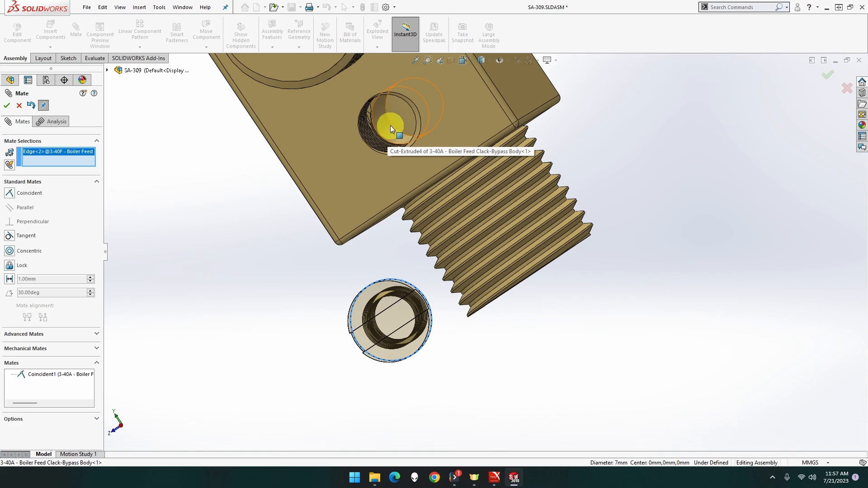
click(391, 124)
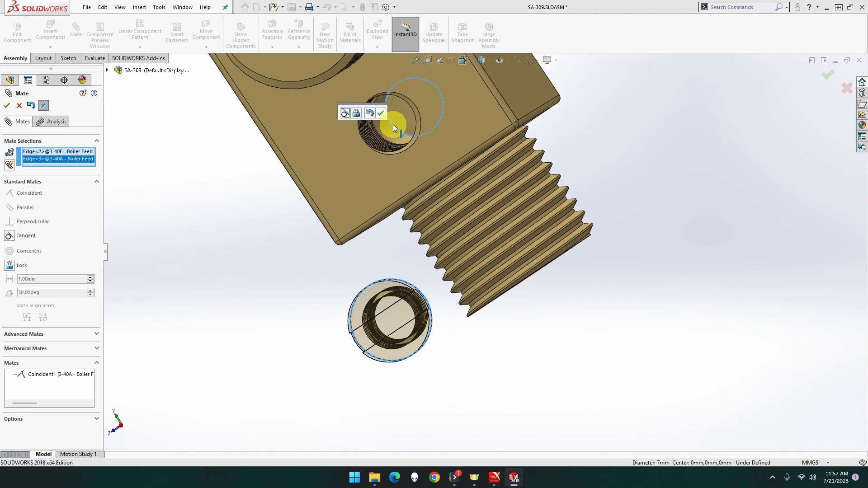
middle_drag(408, 213, 432, 126)
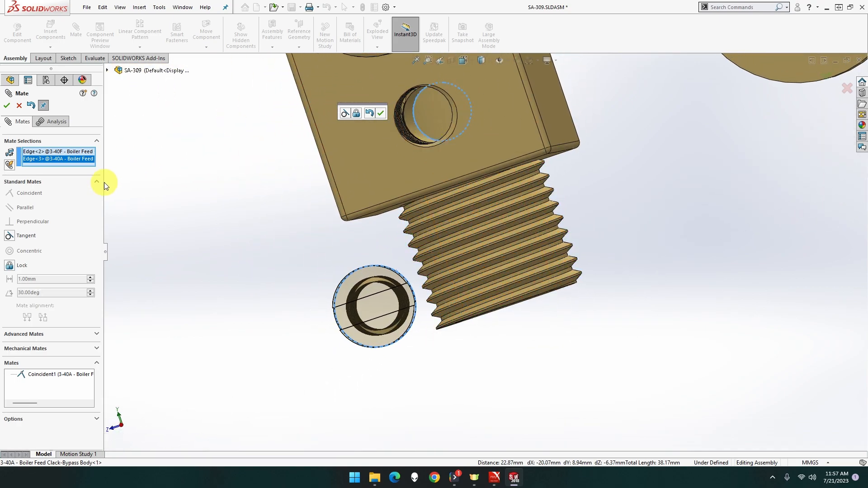
right_click(82, 161)
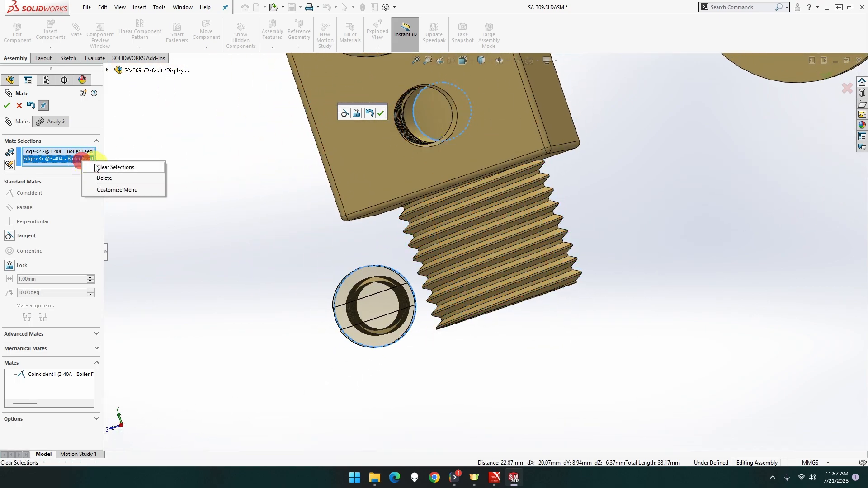
click(103, 178)
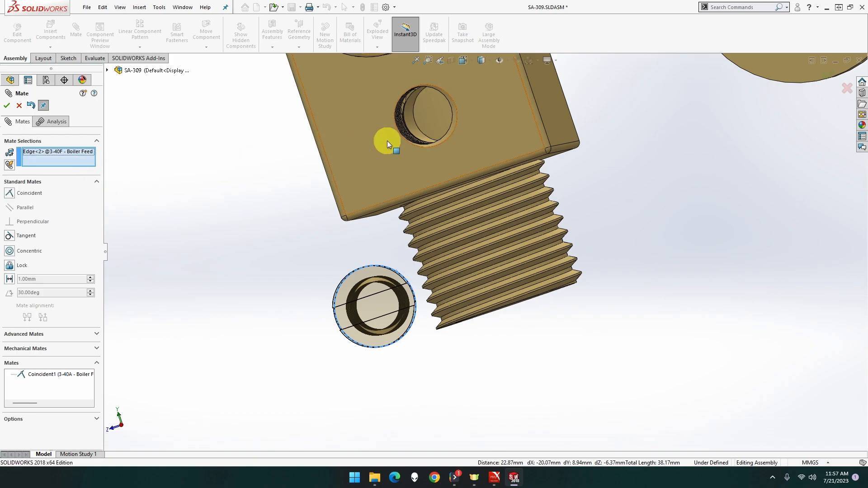
click(413, 131)
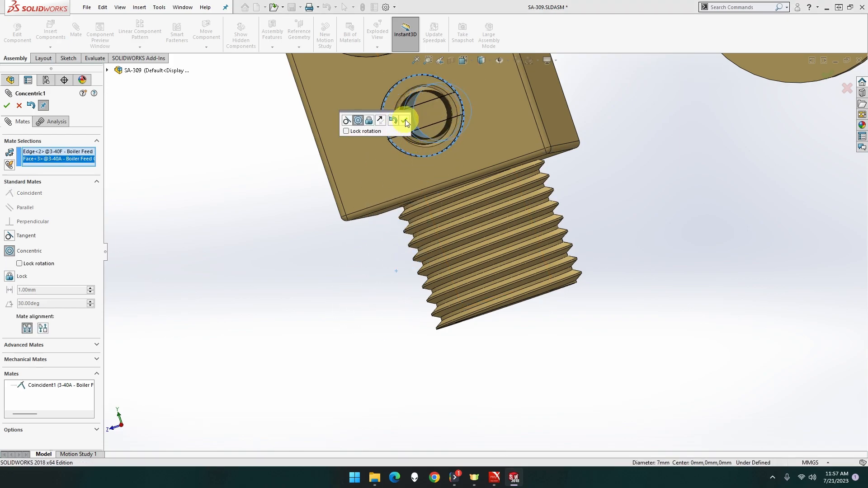
click(405, 119)
middle_drag(397, 155, 346, 170)
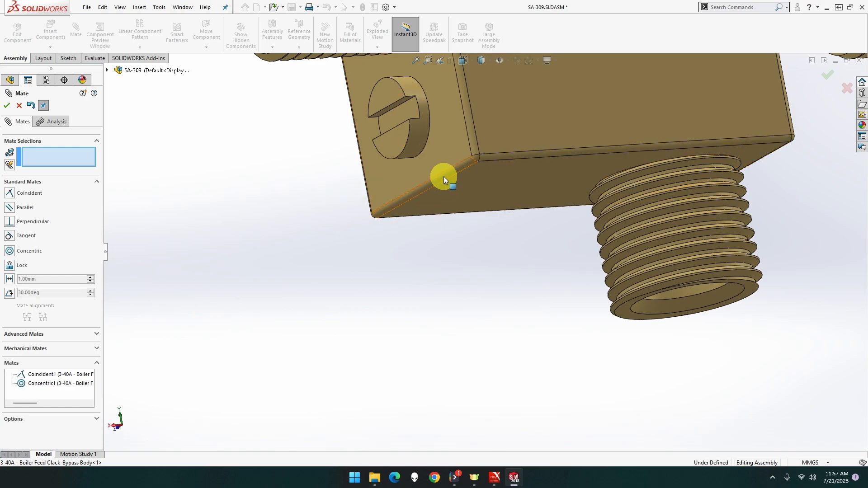
scroll(444, 177, up, 4)
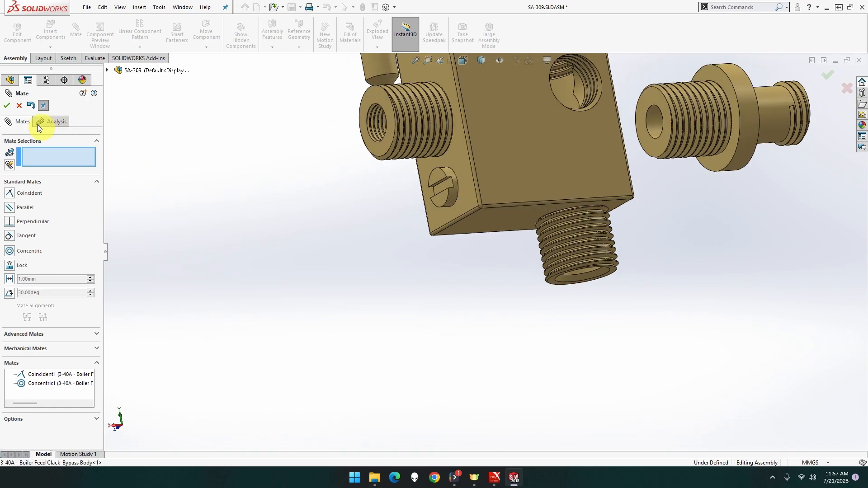
click(8, 107)
- Try a coincident mate between the body's side-port face and the 3-40B connector's edge where neck meets collar, with the alignment flipped
middle_drag(313, 188, 327, 221)
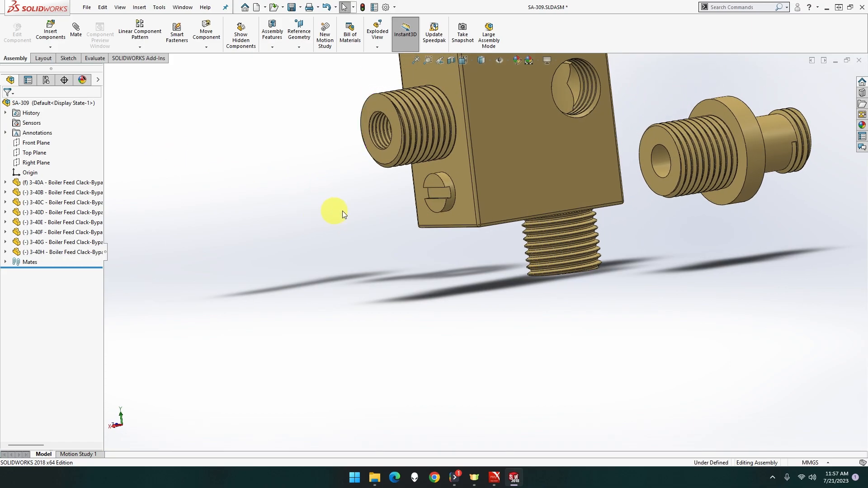
scroll(405, 214, up, 2)
scroll(462, 210, down, 2)
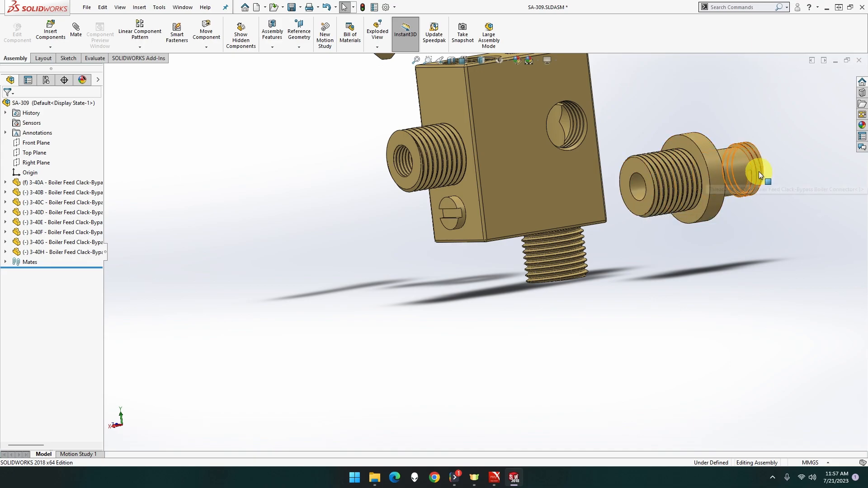
middle_drag(648, 136, 568, 158)
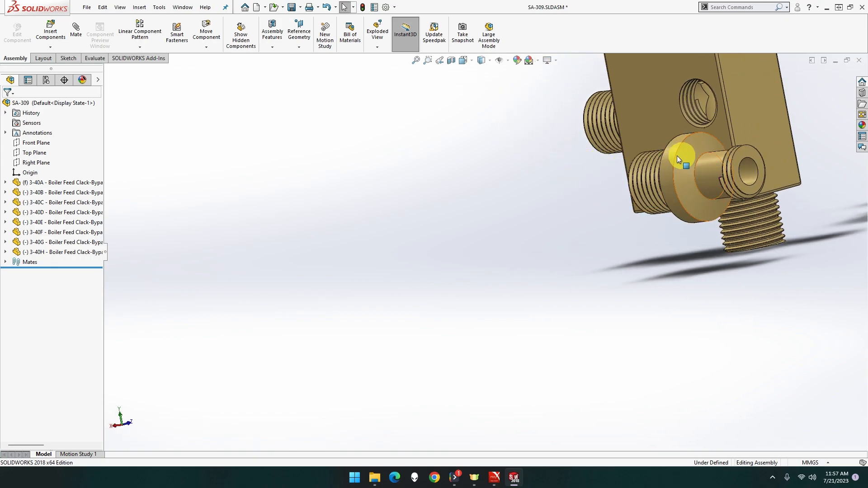
scroll(707, 136, down, 3)
middle_drag(707, 136, 710, 113)
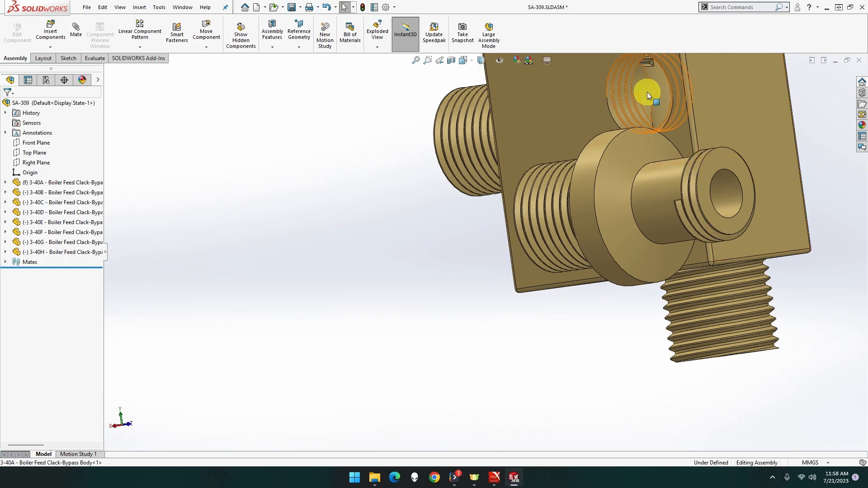
click(76, 34)
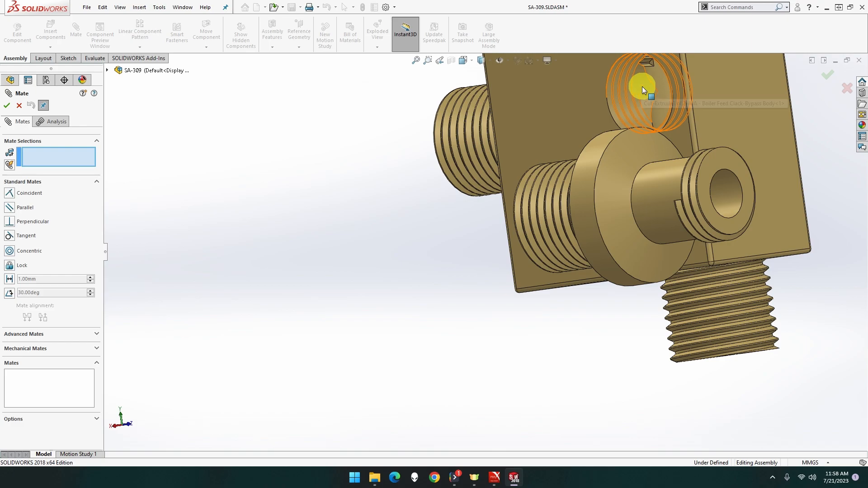
click(606, 111)
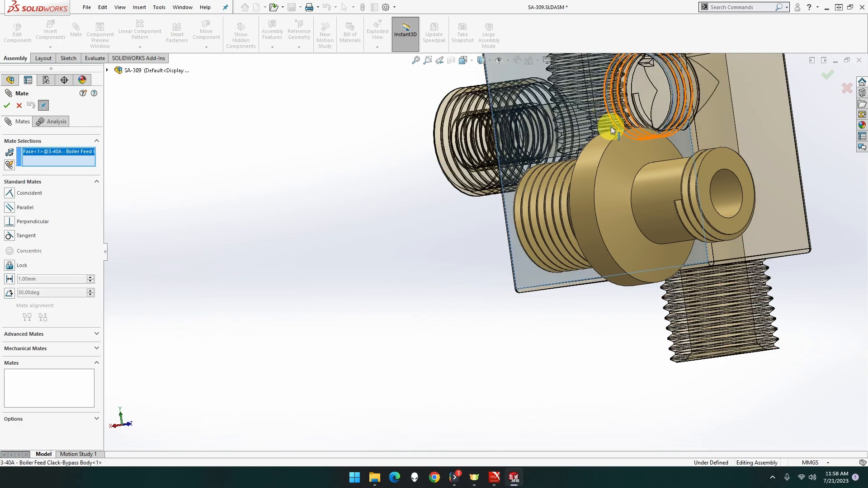
click(632, 188)
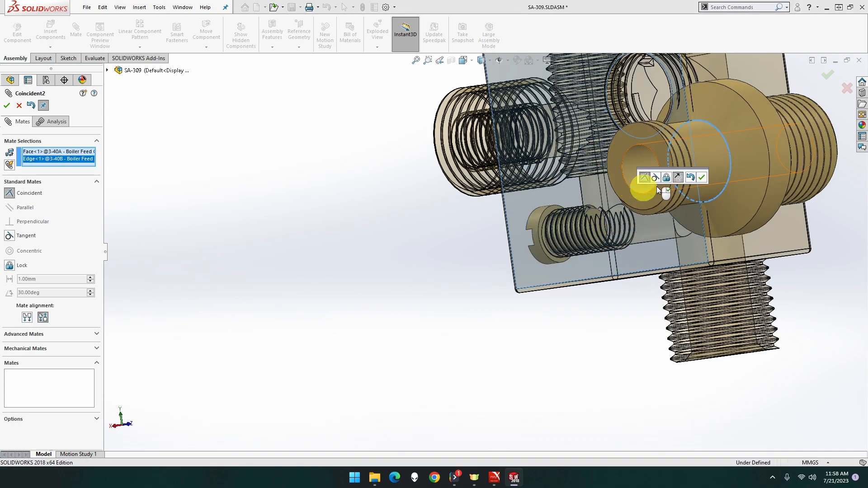
click(678, 178)
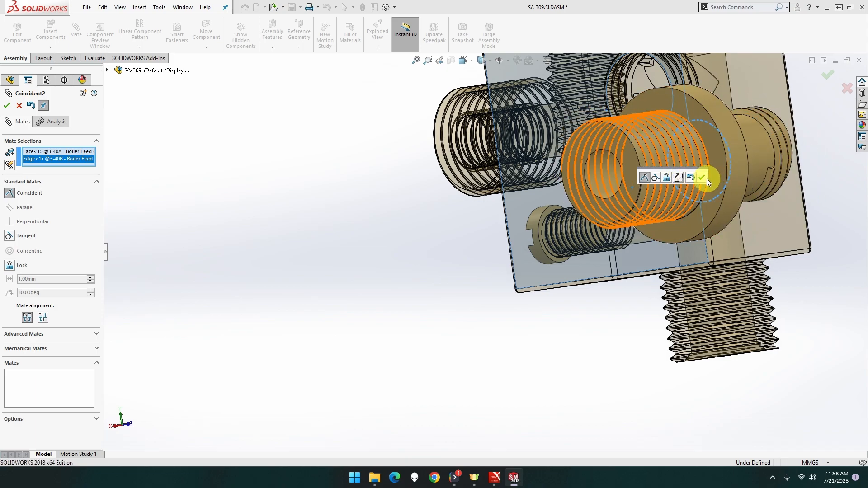
click(702, 177)
- Move the 3-40B connector away from the body so its neck and the side port are accessible
middle_drag(705, 179, 783, 209)
scroll(767, 188, down, 3)
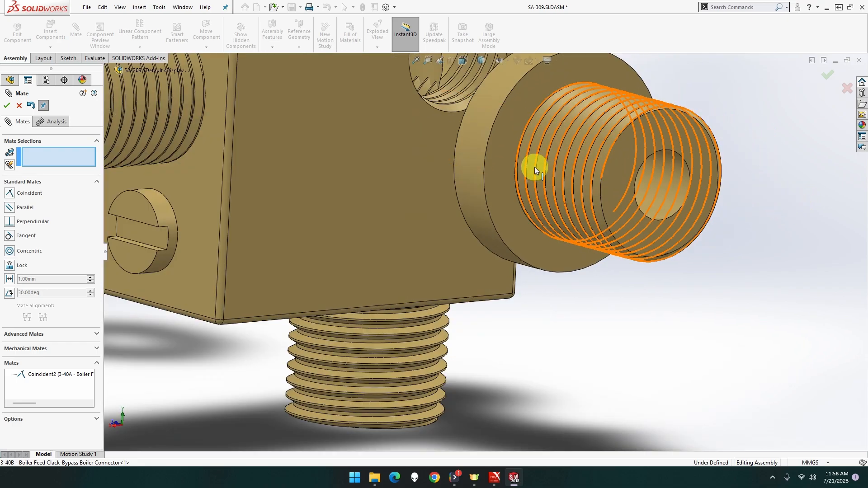
click(494, 155)
drag(526, 163, 624, 222)
scroll(586, 236, up, 3)
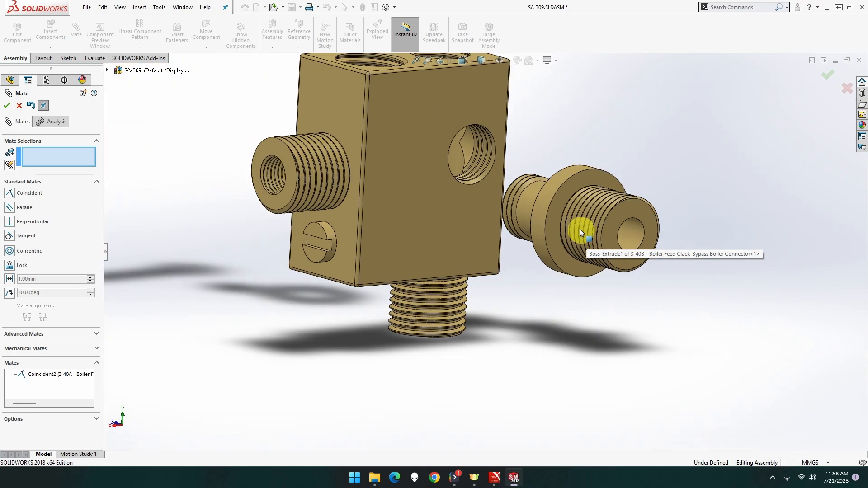
- Try to mate the bore edge at the connector's neck end to a thread edge inside the body's side port, and clear the selections
scroll(582, 231, down, 4)
middle_drag(486, 208, 328, 208)
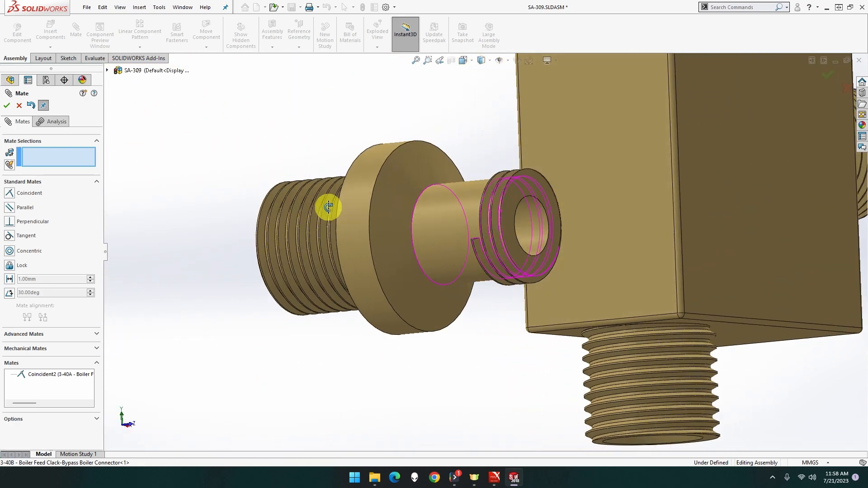
click(531, 196)
middle_drag(508, 196, 611, 203)
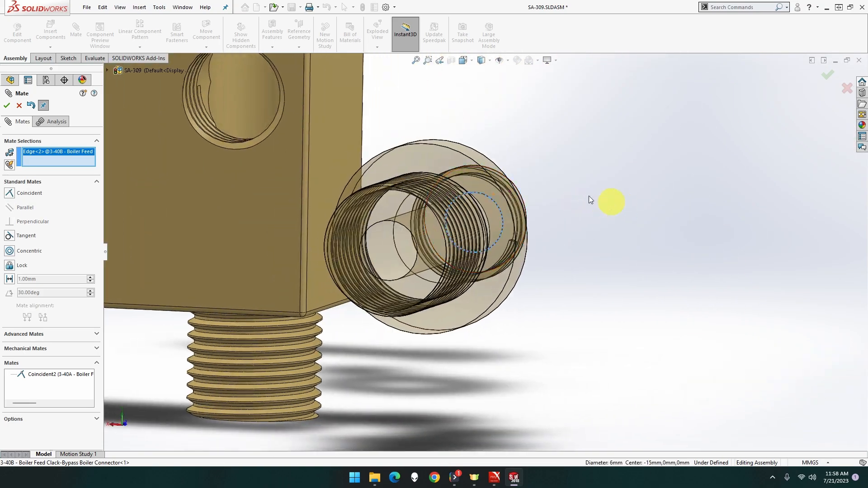
scroll(611, 203, up, 4)
scroll(486, 160, down, 5)
scroll(360, 180, up, 3)
scroll(356, 201, down, 3)
middle_drag(355, 213, 316, 252)
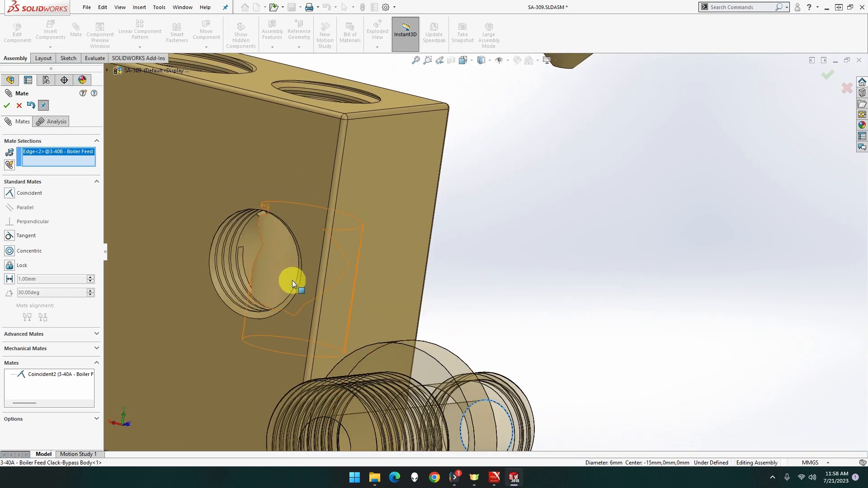
click(263, 312)
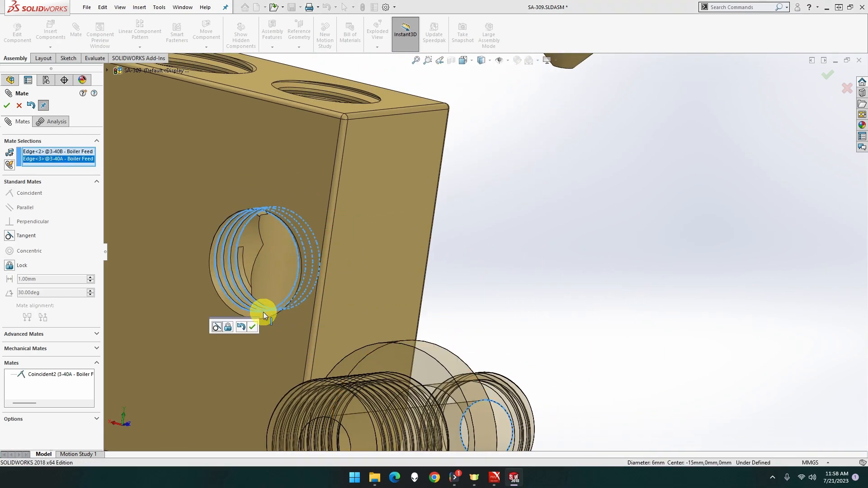
right_click(77, 158)
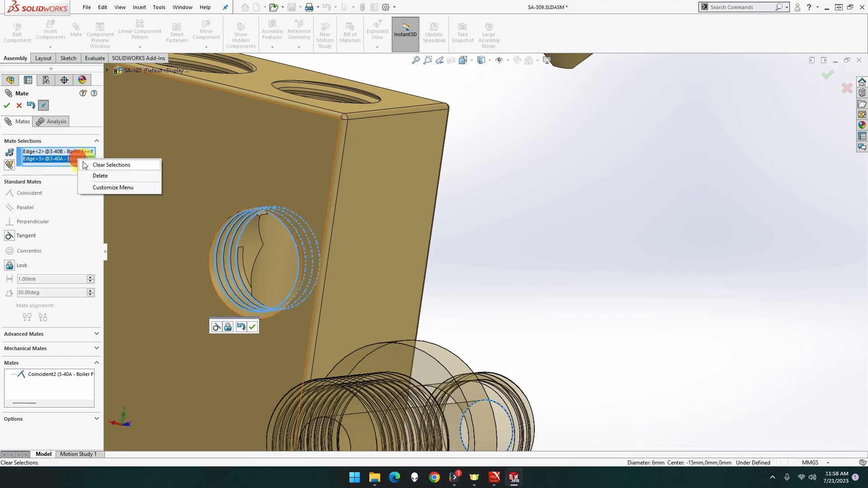
click(97, 173)
right_click(77, 158)
click(92, 161)
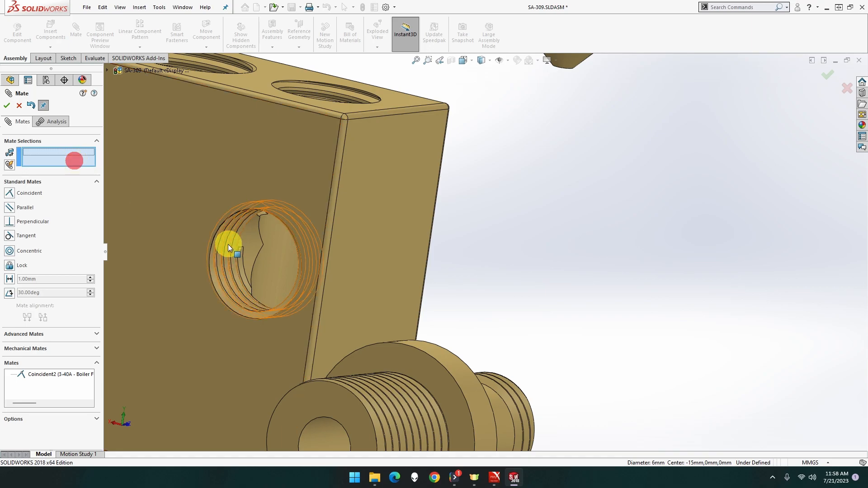
- Try to mate the side port's threaded face to the thread edge on the connector's neck, and clear the selections
click(229, 247)
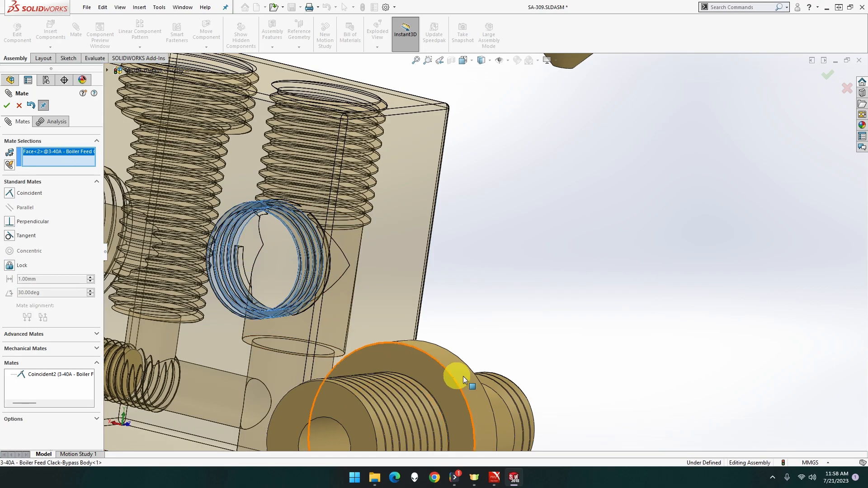
click(495, 380)
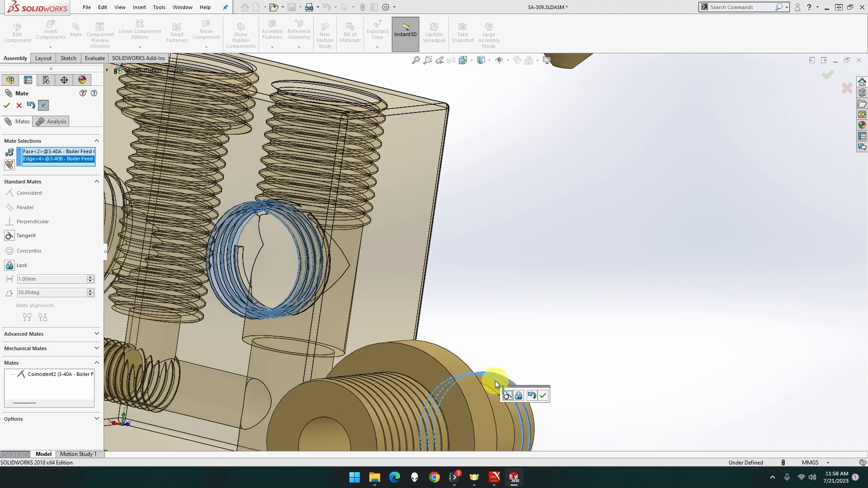
click(544, 395)
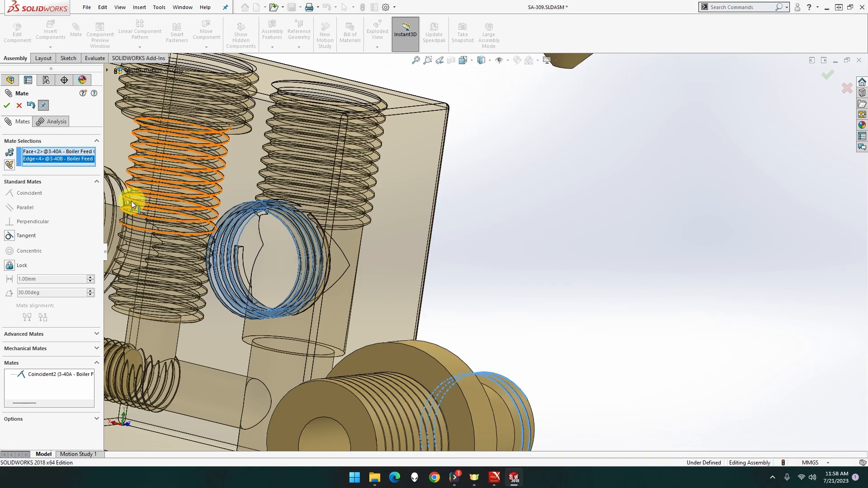
right_click(74, 161)
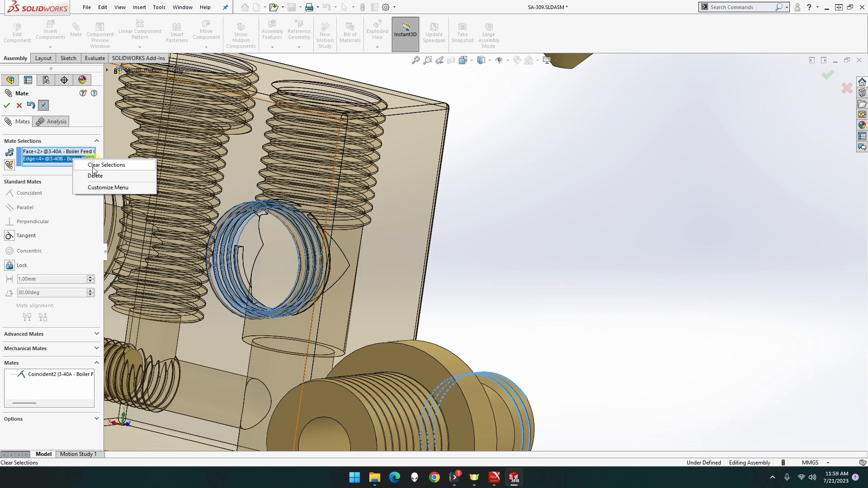
click(95, 166)
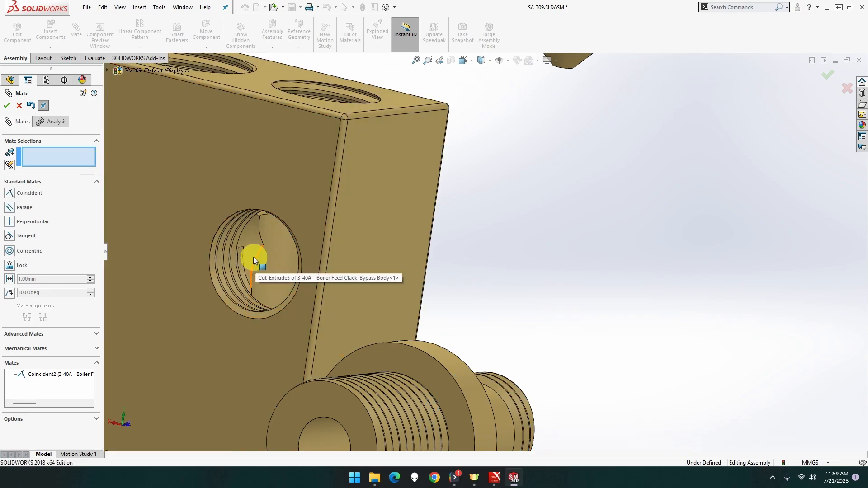
- Try a coincident mate between the body's side-port face and a circular edge on the connector's neck, and cancel the mating session
click(207, 273)
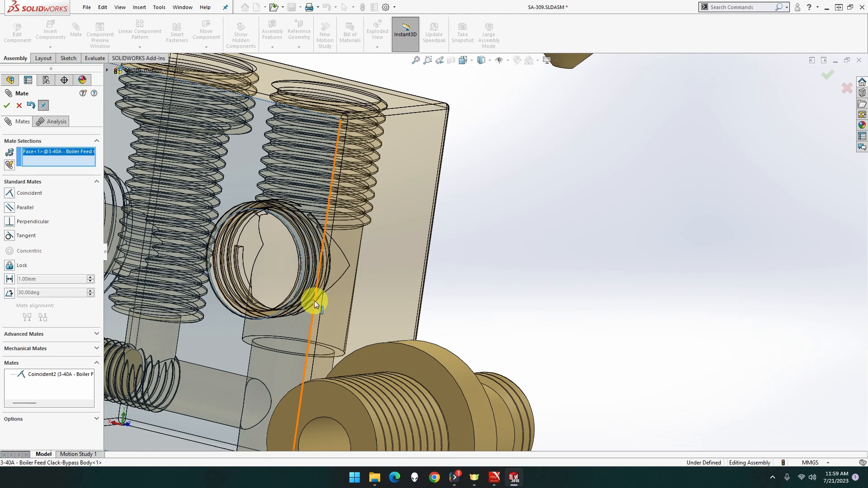
middle_drag(445, 362, 360, 355)
click(505, 399)
scroll(510, 390, up, 4)
middle_drag(511, 388, 606, 389)
scroll(606, 389, down, 2)
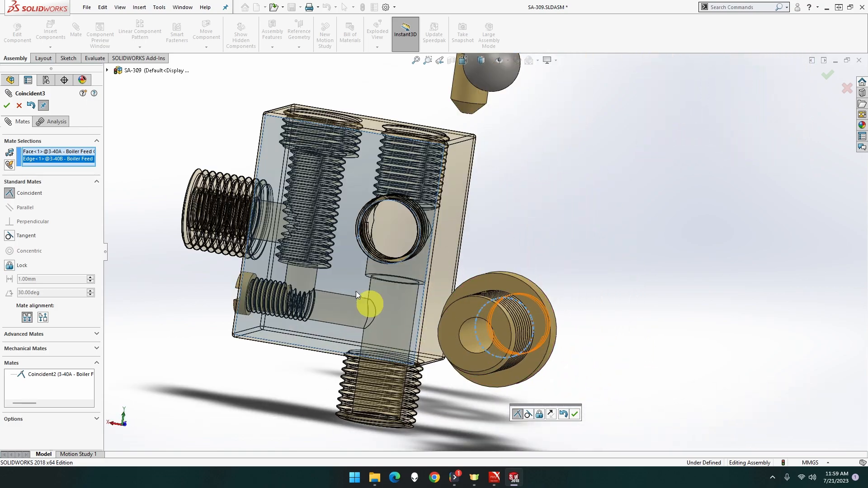
click(19, 107)
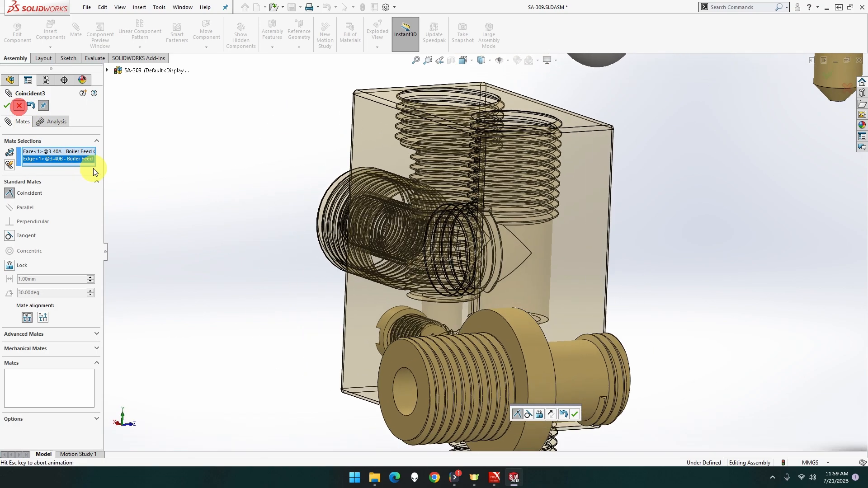
- Mate the 3-40C ball tangent to the flat tip face of the 3-40E stop screw
middle_drag(295, 254, 469, 275)
scroll(424, 257, up, 4)
scroll(509, 221, down, 3)
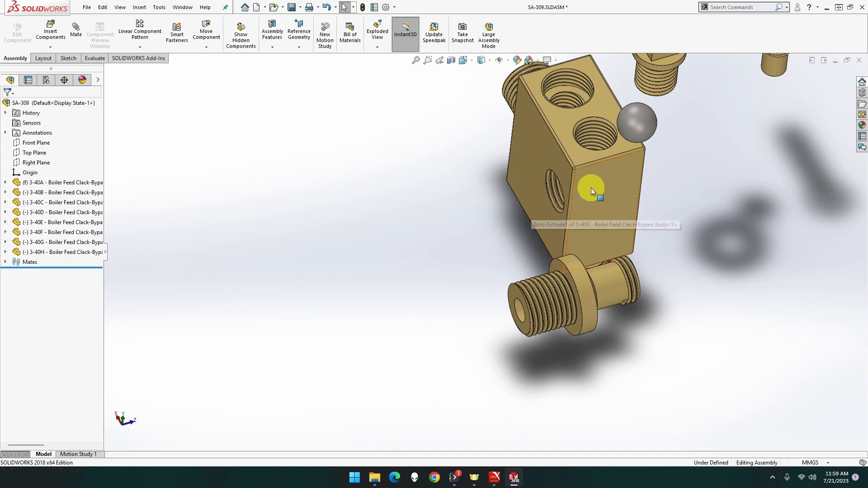
middle_drag(644, 165, 597, 156)
scroll(598, 156, down, 5)
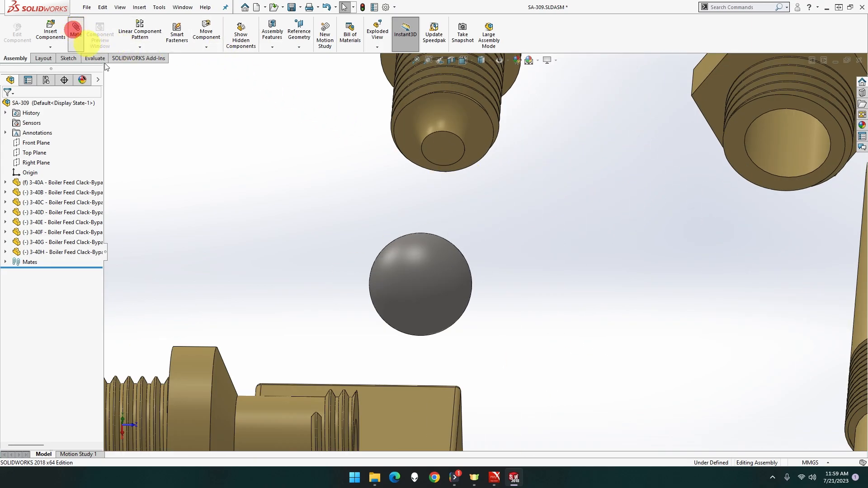
click(438, 148)
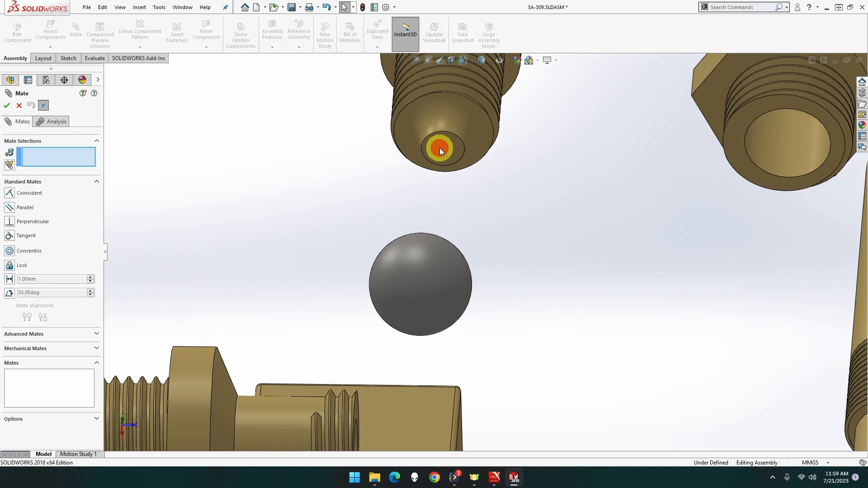
click(421, 262)
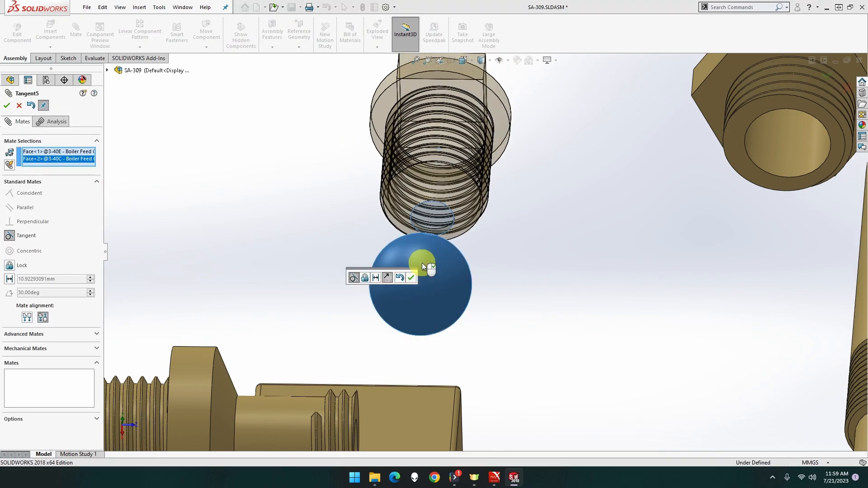
middle_drag(440, 265, 494, 329)
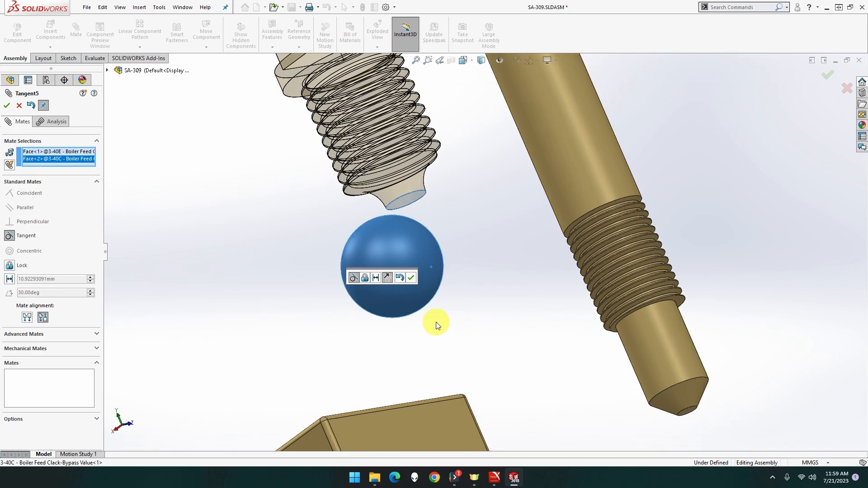
click(411, 277)
- Add a tangent mate between the circular edge of the stop screw's tip and the ball
click(403, 196)
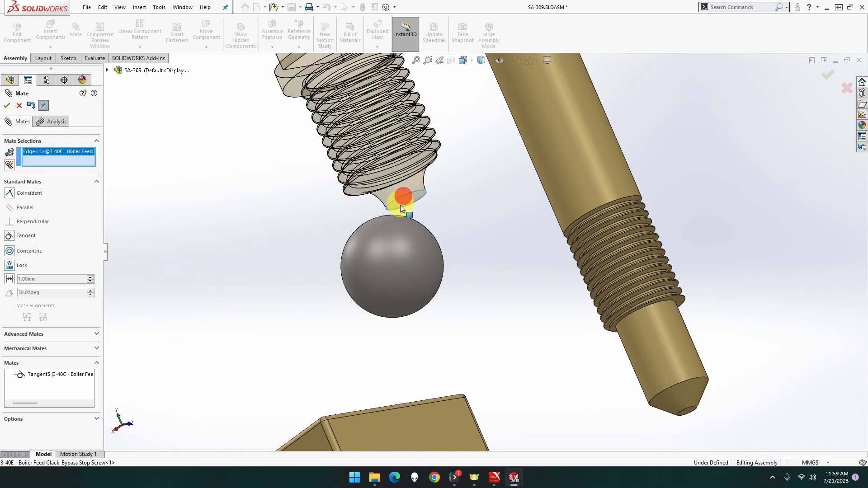
click(390, 232)
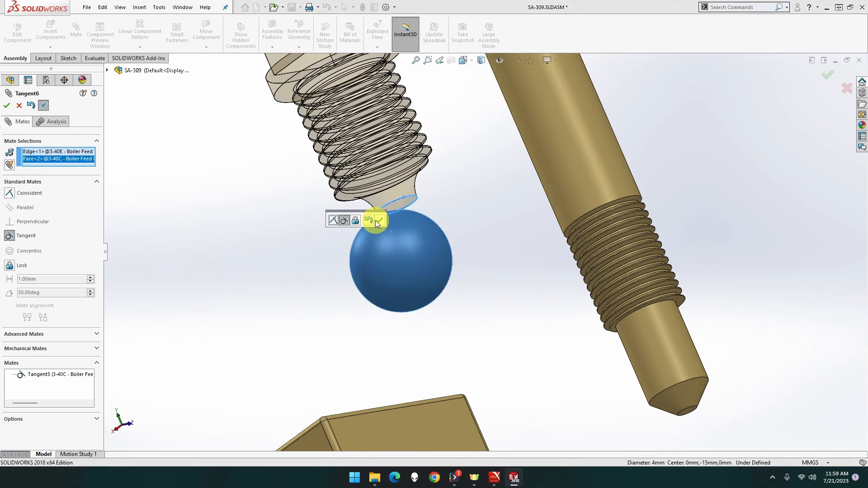
click(375, 220)
middle_drag(381, 243, 410, 251)
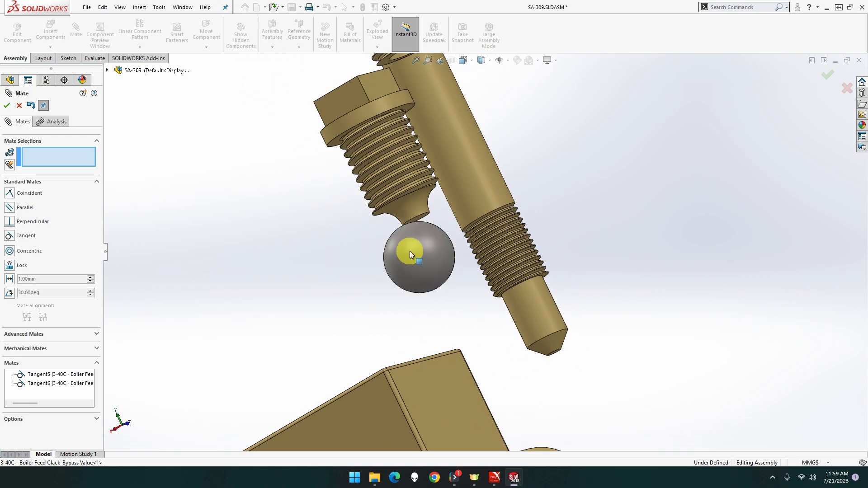
- Try to mate the ball to the stop screw's round collar, and undo back to the first tangent mate
click(409, 252)
click(360, 118)
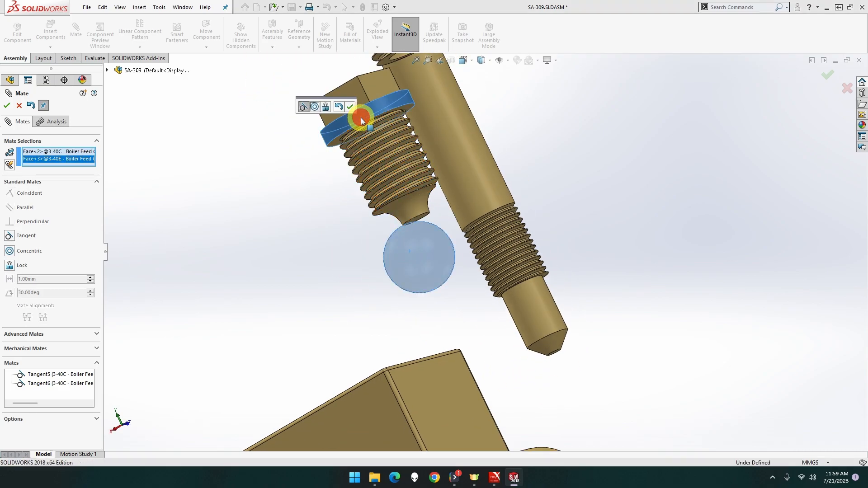
click(340, 108)
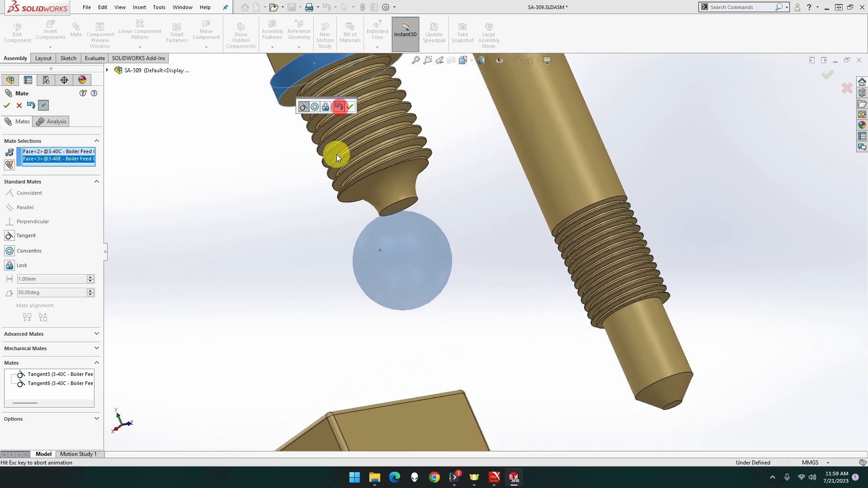
scroll(297, 237, up, 1)
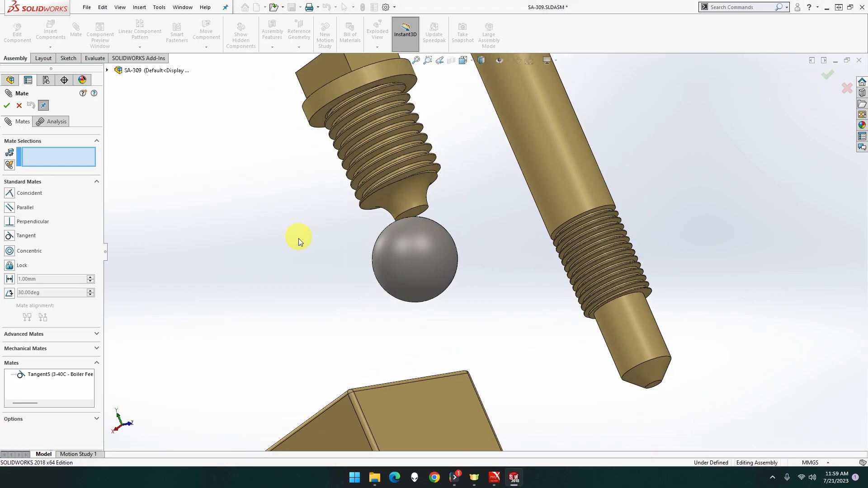
- Move the ball away from the stop screw's tip and delete the tangent mate between them
click(407, 270)
drag(388, 282, 346, 285)
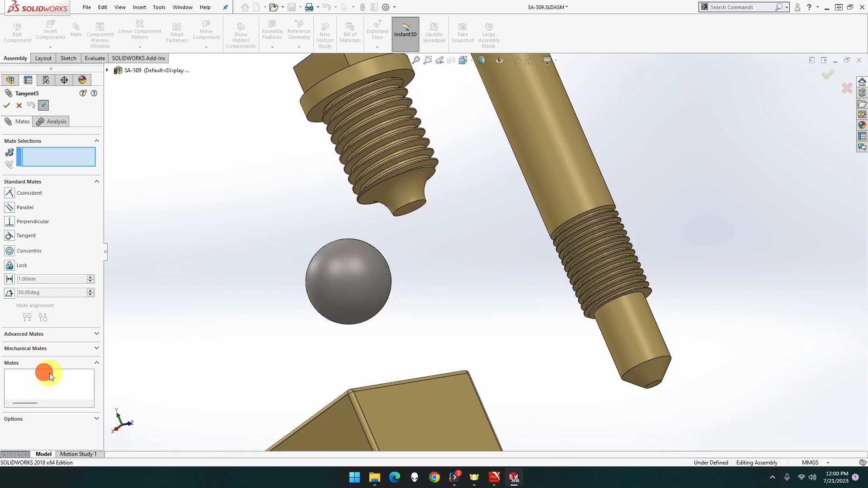
right_click(53, 374)
click(65, 379)
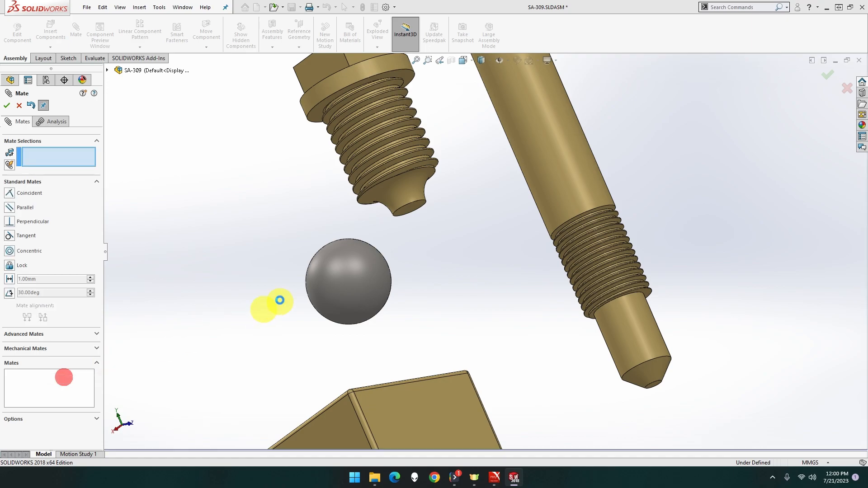
- Try a tangent mate between the ball and the cylindrical face of the stop screw's collar, and undo it
click(327, 281)
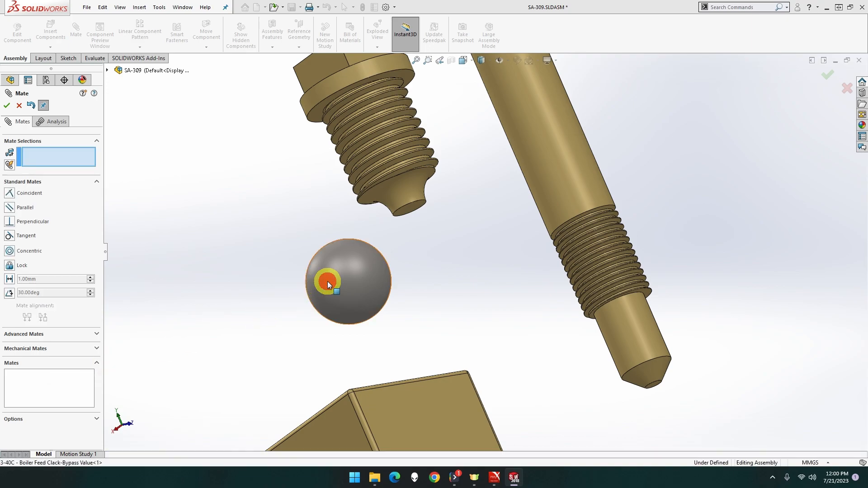
click(324, 92)
middle_drag(362, 223, 352, 172)
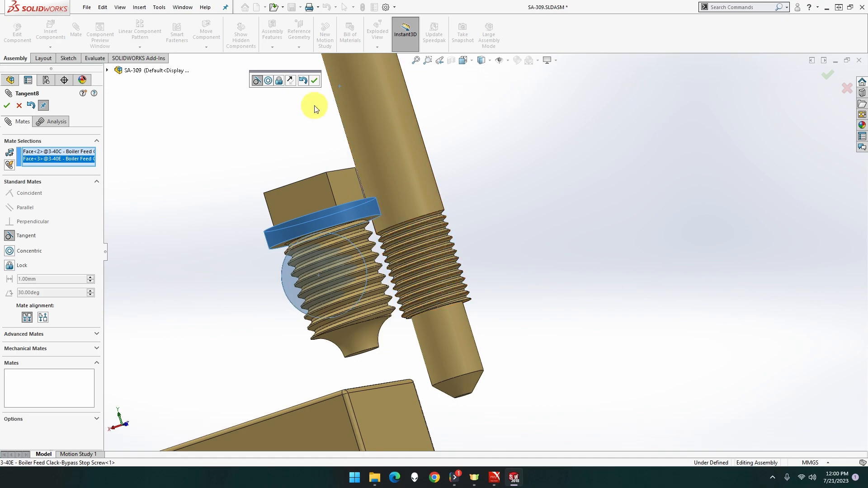
click(309, 86)
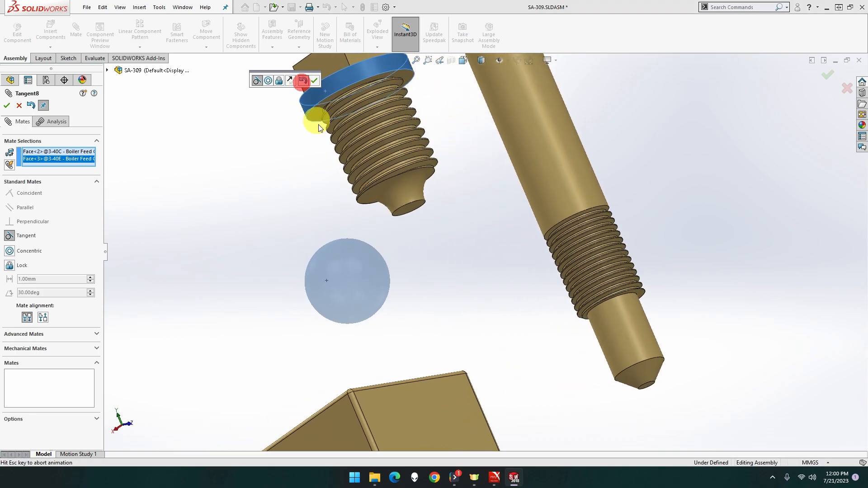
- Replace the stop screw face in the ball's tangent mate with the lower bore wall of the body's smaller top port
middle_drag(305, 201, 345, 392)
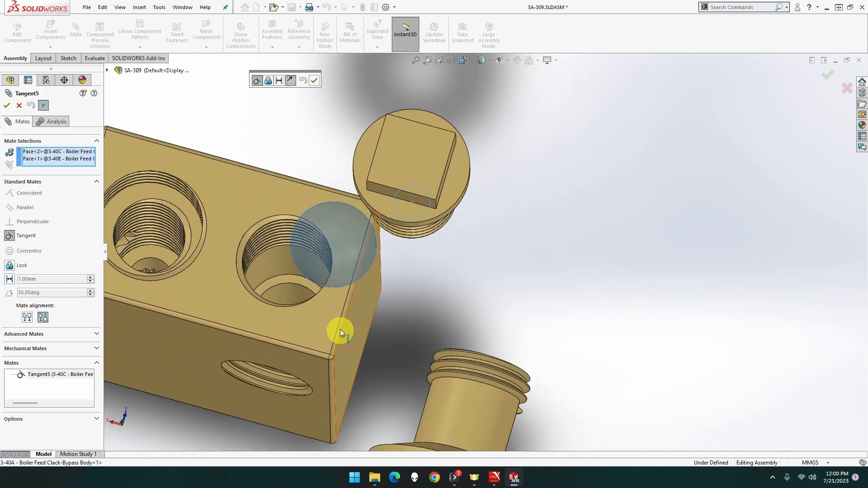
middle_drag(339, 300, 321, 310)
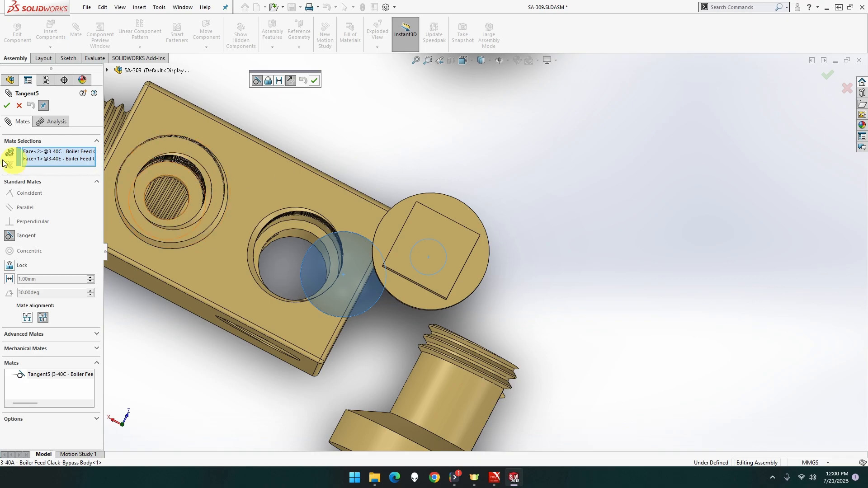
right_click(84, 159)
click(111, 164)
click(340, 260)
middle_drag(300, 263, 300, 239)
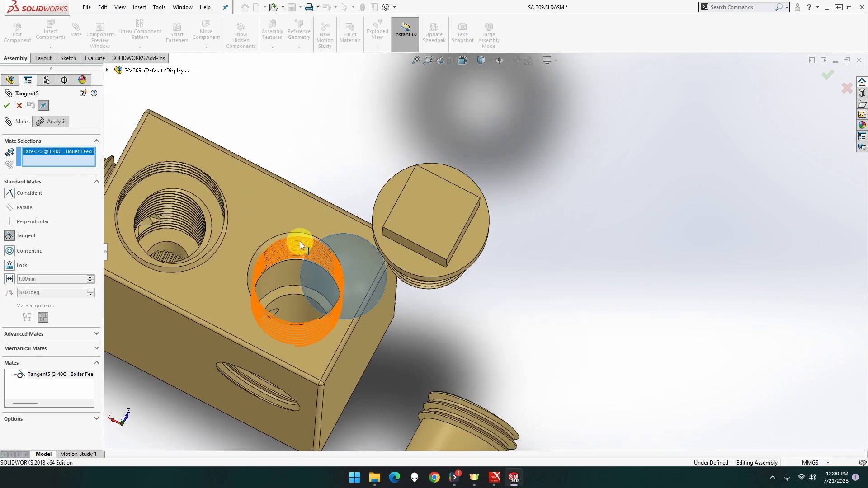
click(289, 297)
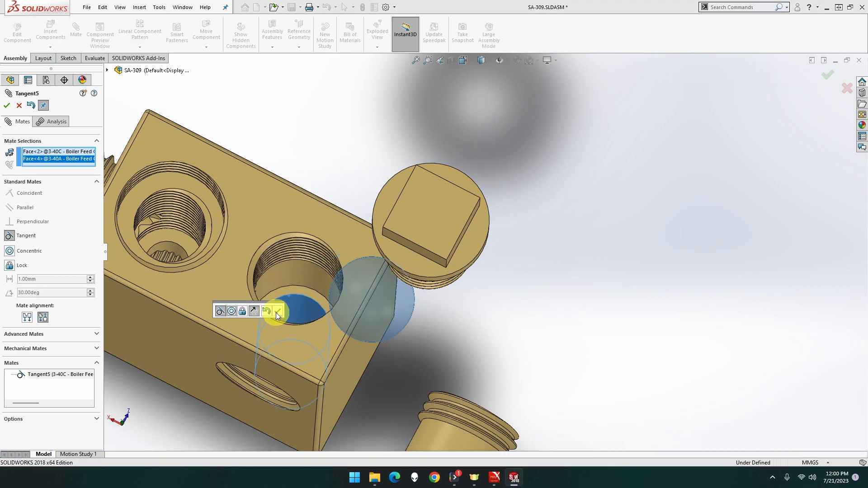
click(276, 312)
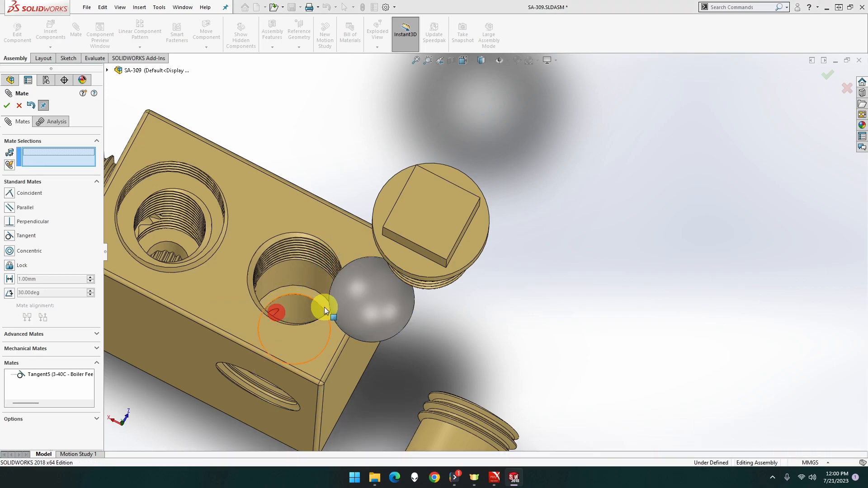
- Mate the ball tangent to the circular seat edge inside the body's smaller top port
click(293, 286)
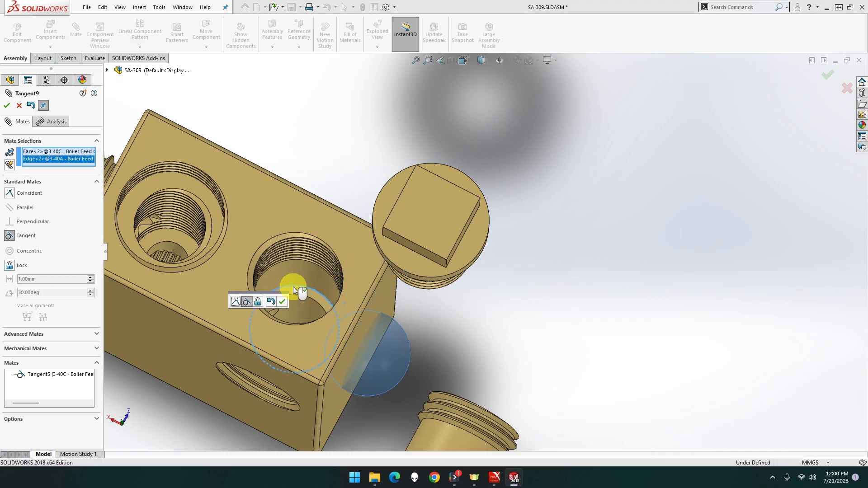
click(284, 301)
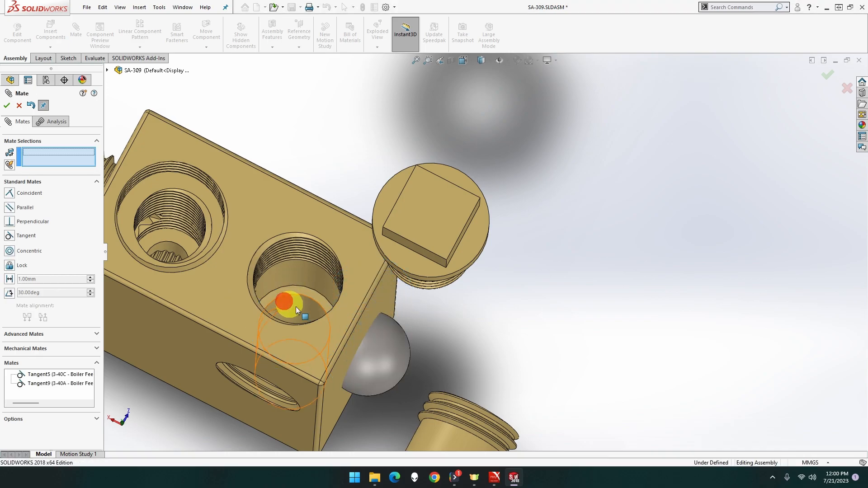
click(387, 354)
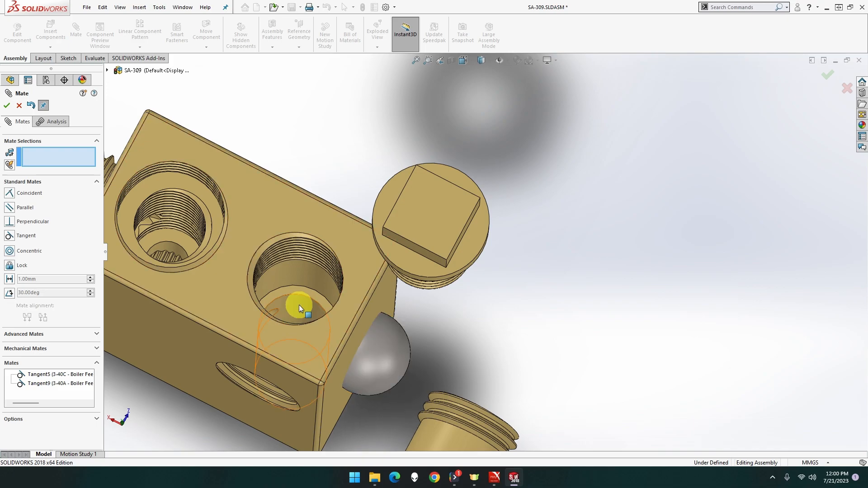
- Delete both tangent mates between the ball and the body
right_click(68, 382)
click(86, 387)
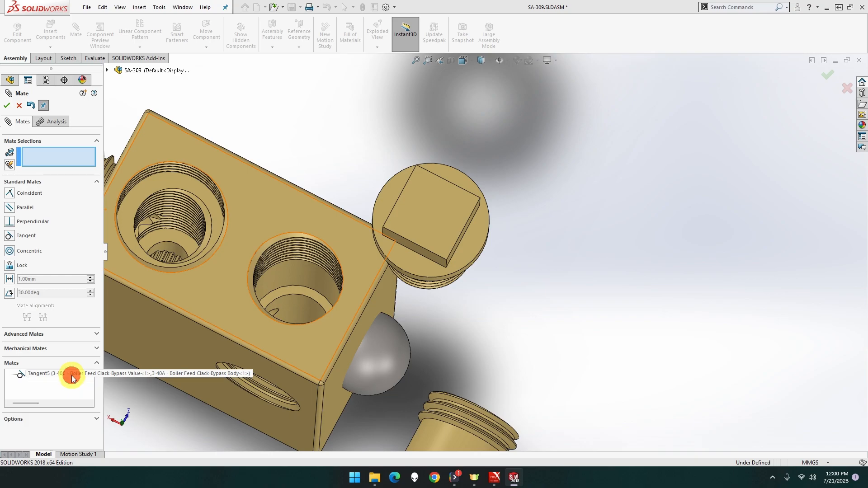
right_click(71, 375)
click(90, 383)
- Position the 3-40C ball freely inside the body's bore beneath the smaller top port, behind the side port
drag(379, 365, 306, 313)
middle_drag(307, 313, 306, 341)
drag(316, 230, 317, 266)
middle_drag(317, 266, 278, 385)
scroll(379, 389, down, 3)
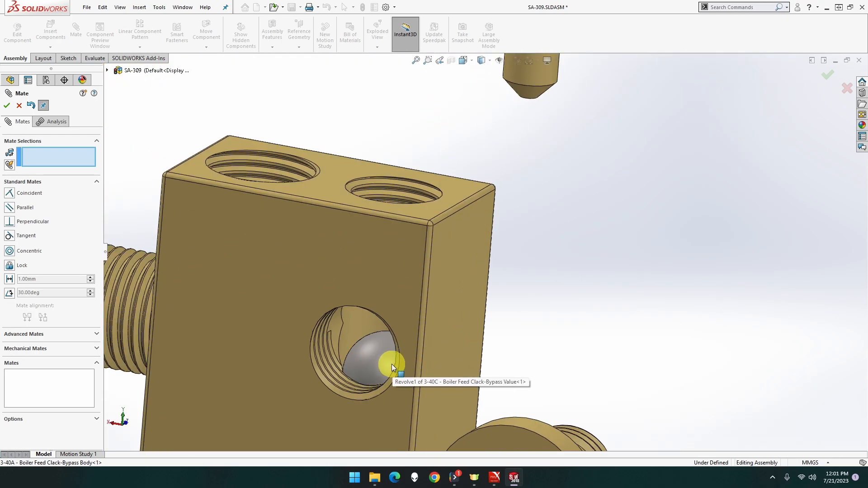
drag(381, 364, 371, 331)
middle_drag(377, 334, 367, 452)
drag(394, 297, 400, 307)
middle_drag(402, 319, 428, 323)
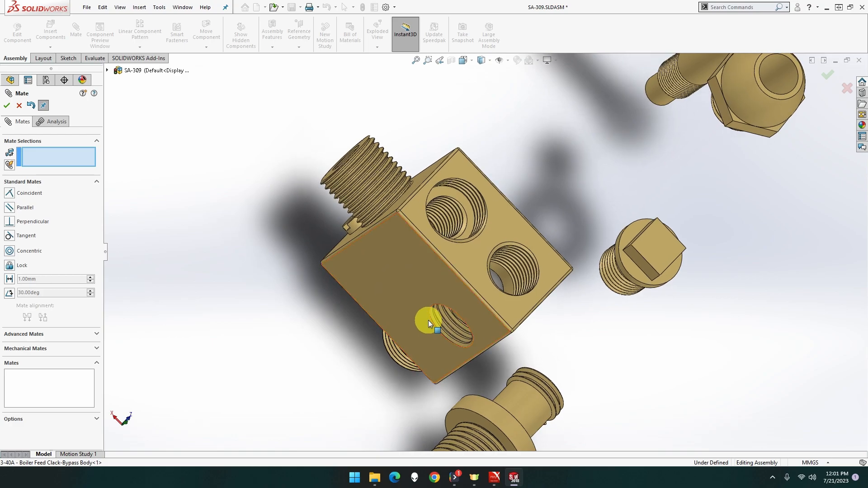
- Add a concentric mate between the 3-40E stop screw's collar and the bore of the body's smaller top port
middle_drag(574, 314, 567, 286)
scroll(577, 331, down, 5)
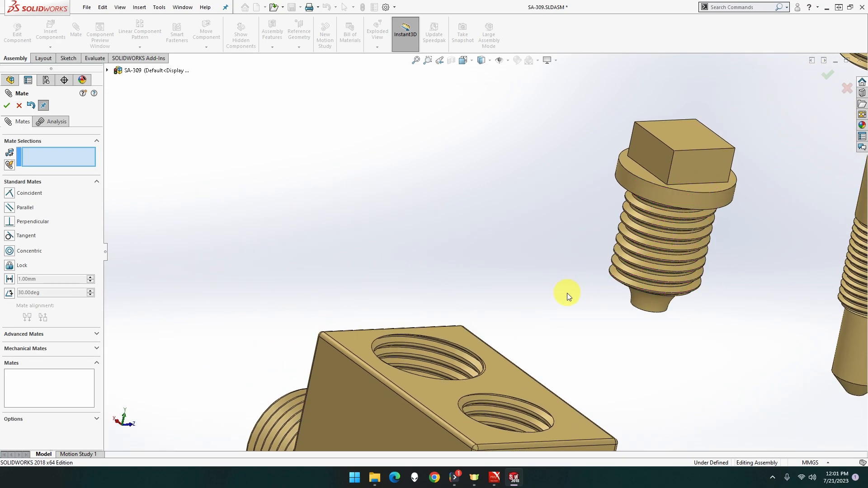
click(668, 197)
middle_drag(624, 265, 519, 417)
scroll(538, 405, up, 4)
scroll(514, 402, down, 4)
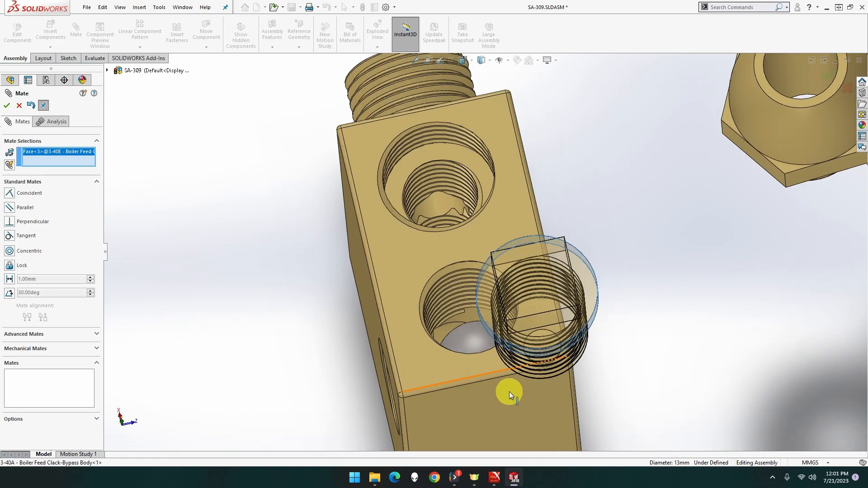
middle_drag(500, 362, 484, 332)
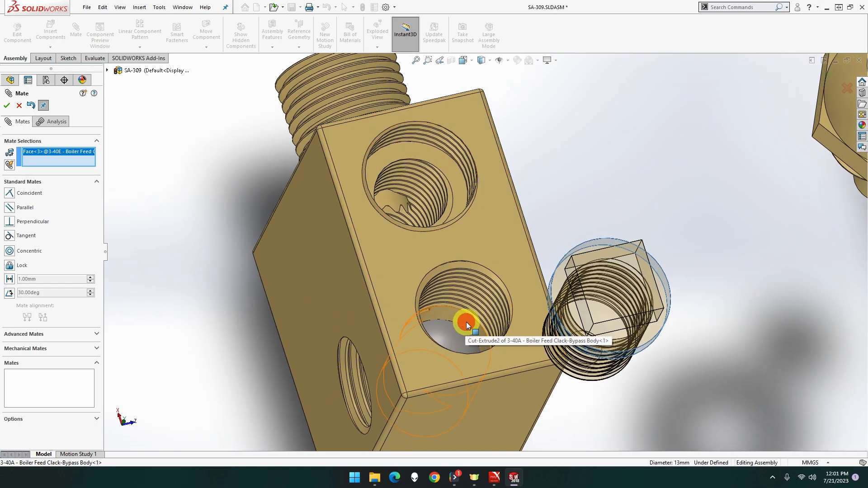
click(465, 321)
click(580, 336)
- Add a coincident mate between the body's top face and the underside of the stop screw's collar
click(440, 366)
middle_drag(413, 361, 560, 277)
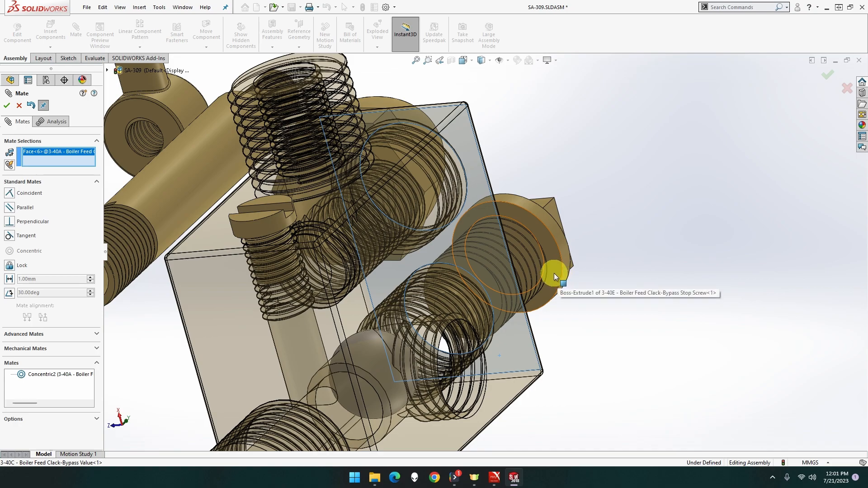
click(560, 276)
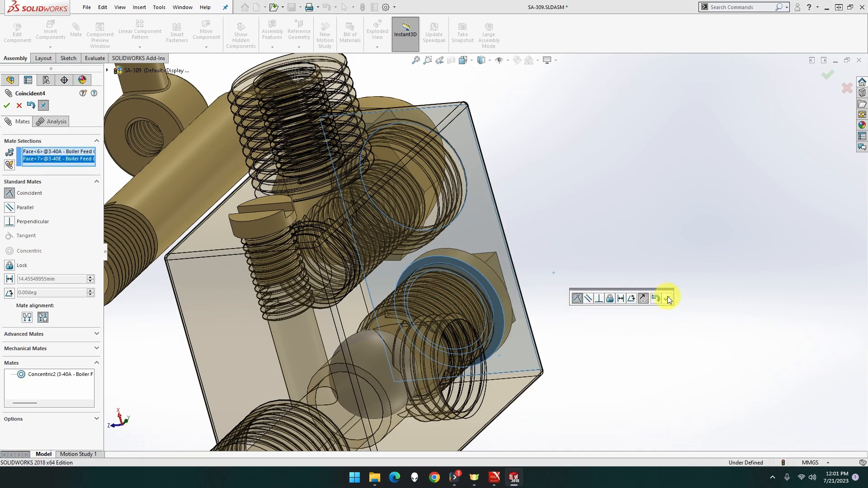
click(666, 298)
middle_drag(635, 314, 434, 360)
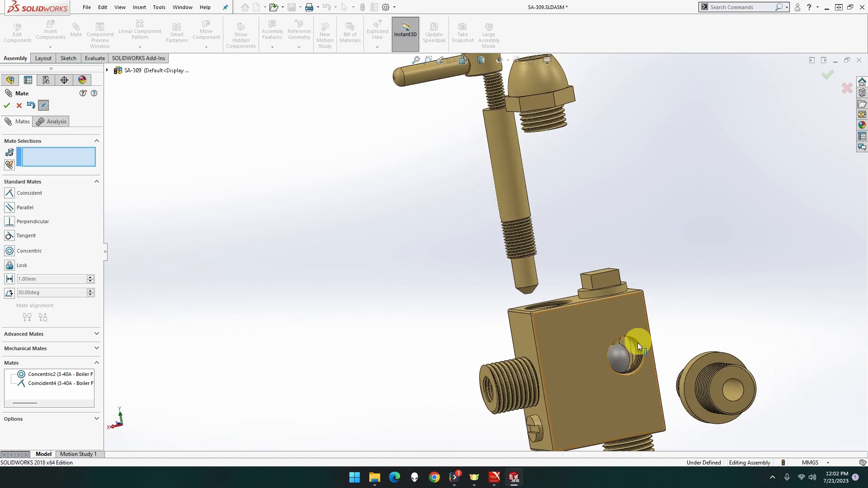
scroll(642, 343, down, 5)
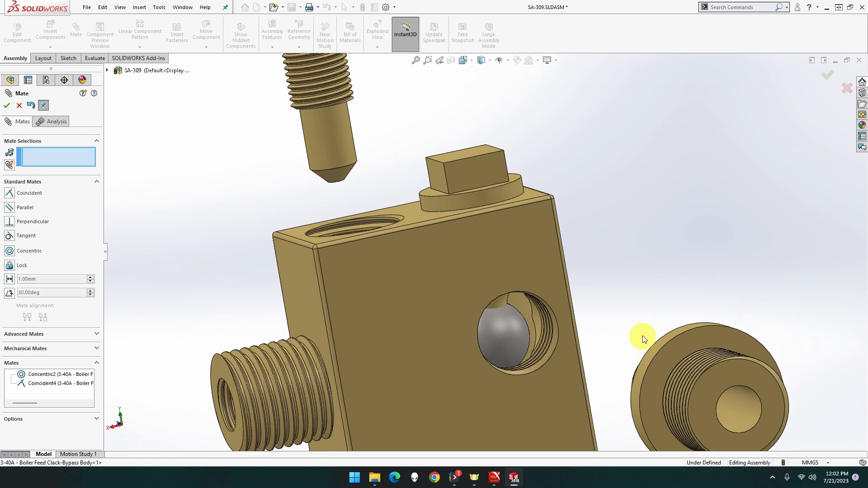
middle_drag(639, 330, 661, 339)
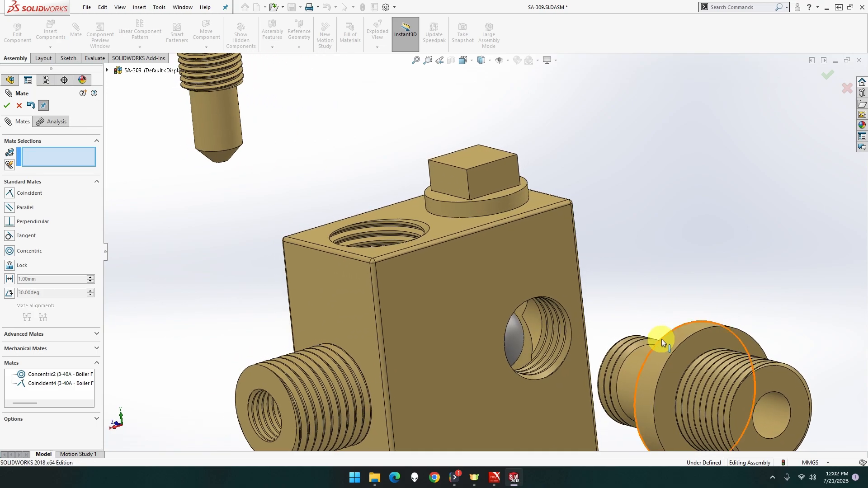
click(568, 384)
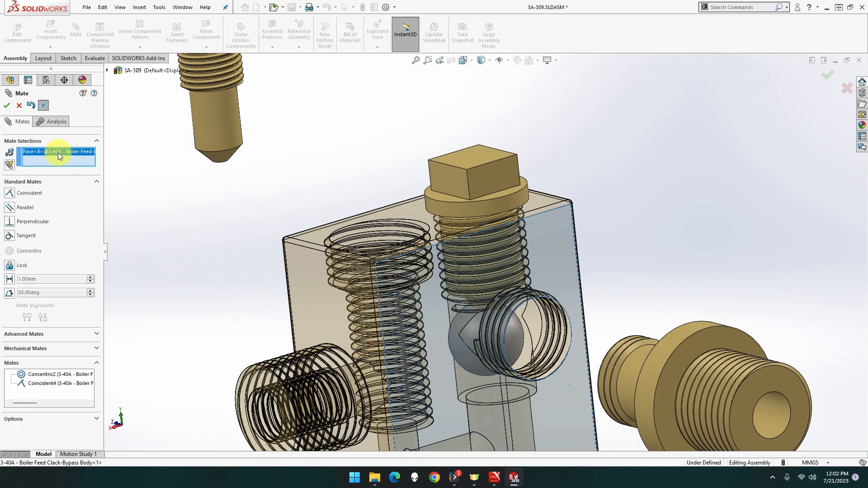
click(14, 105)
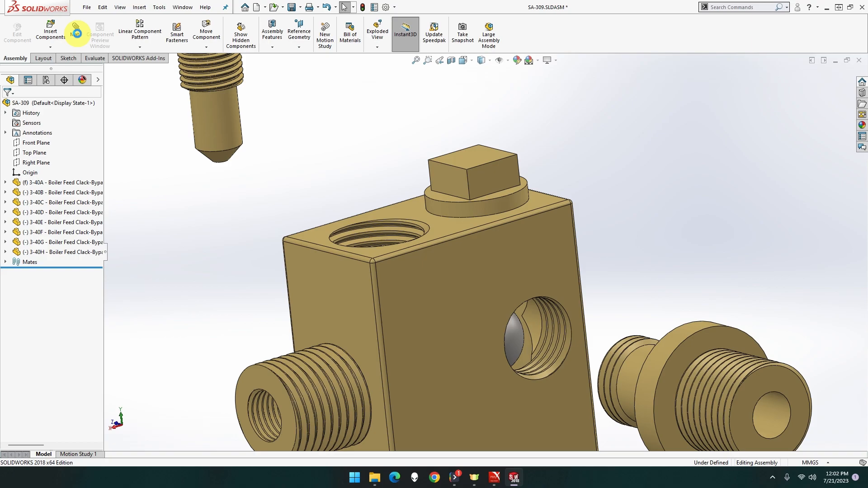
click(77, 31)
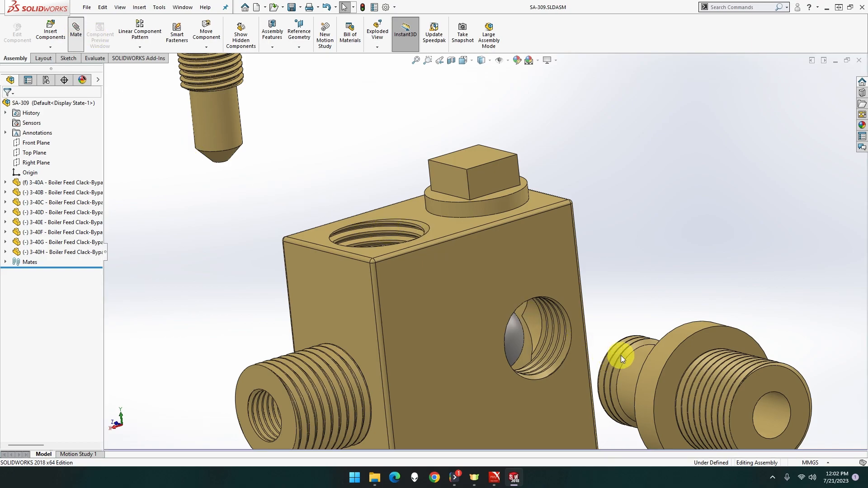
click(570, 376)
middle_drag(571, 376, 617, 406)
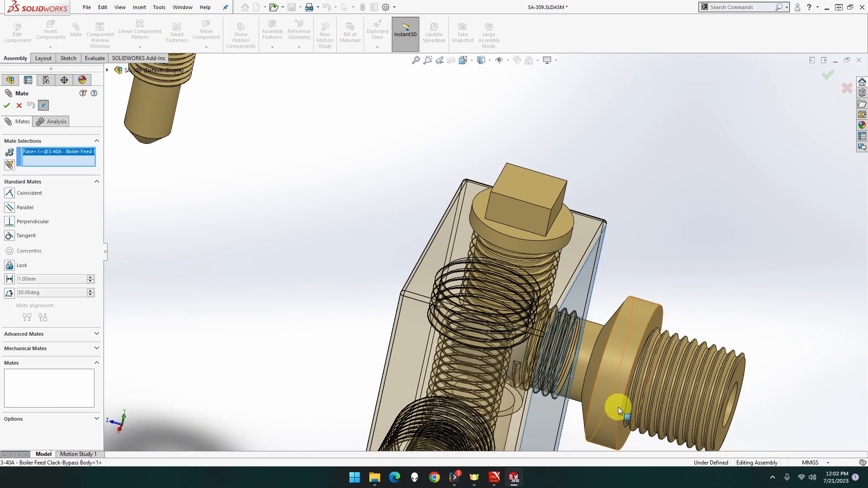
click(587, 365)
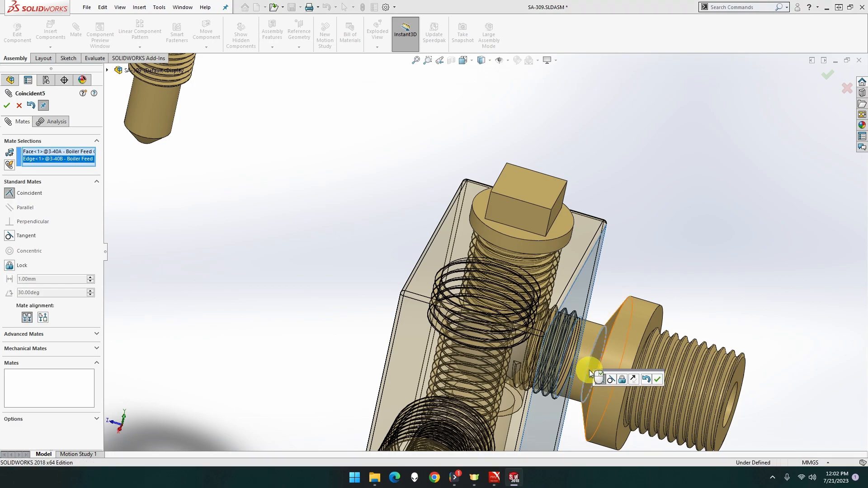
mouse_move(574, 384)
middle_down()
mouse_move(514, 378)
mouse_move(591, 382)
mouse_move(546, 384)
mouse_move(578, 368)
mouse_move(585, 381)
mouse_move(563, 373)
middle_up()
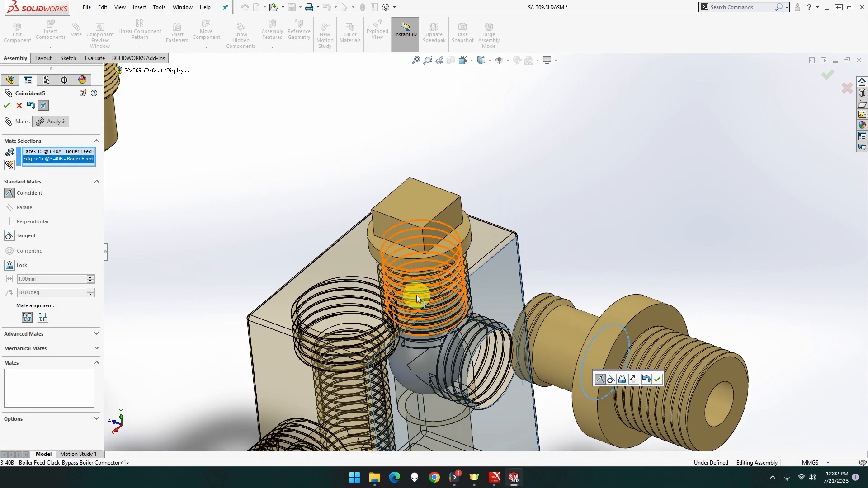
right_click(52, 153)
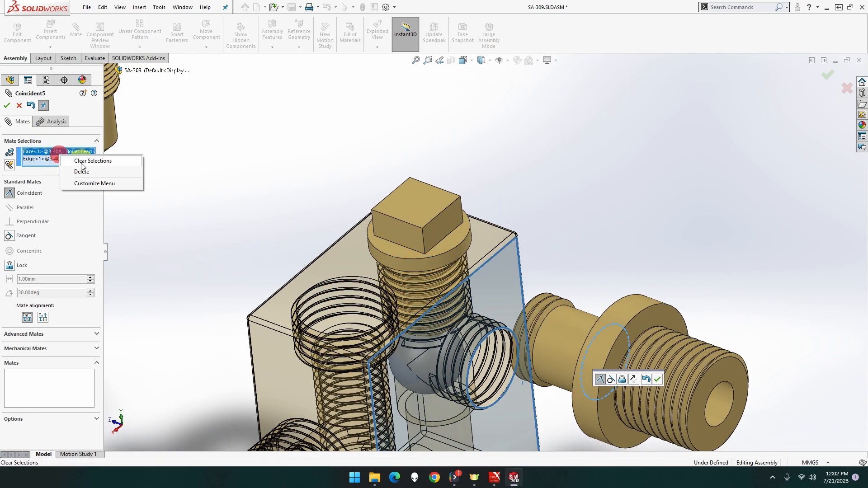
click(80, 156)
- Try to mate the outer cylindrical face of the 3-40H handle's hub with the 3-40G spindle's shaft
scroll(321, 219, up, 6)
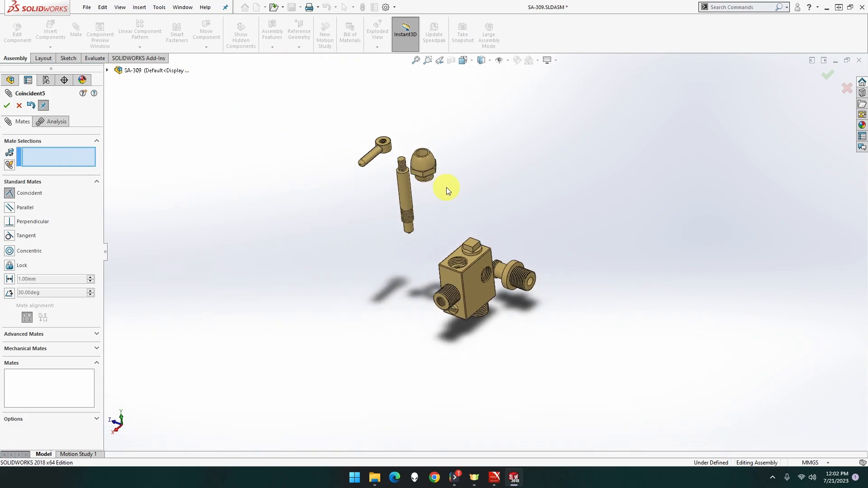
scroll(444, 186, down, 8)
scroll(375, 131, down, 2)
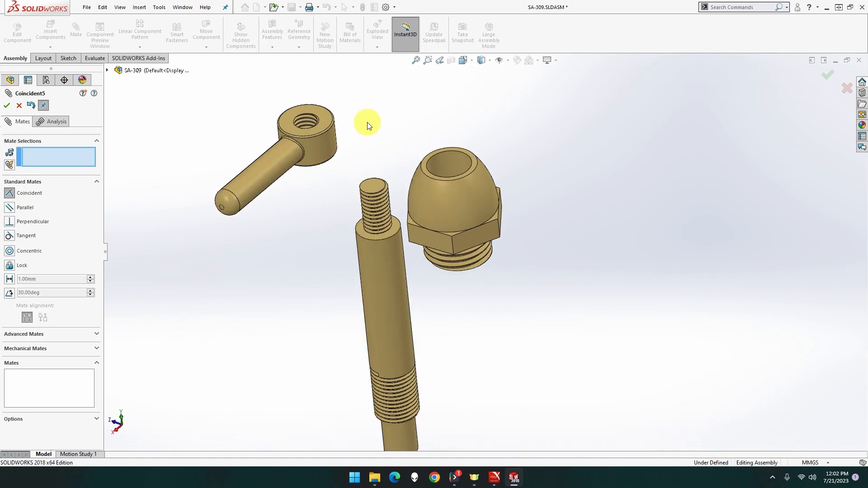
scroll(323, 151, down, 3)
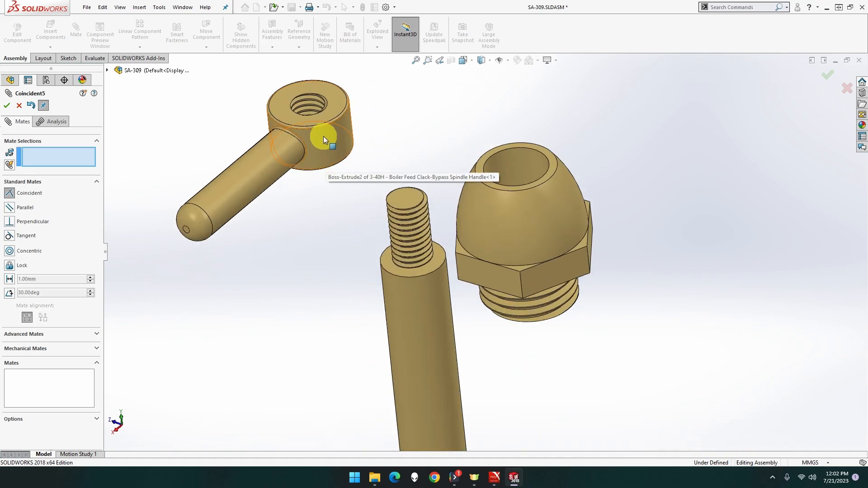
click(325, 140)
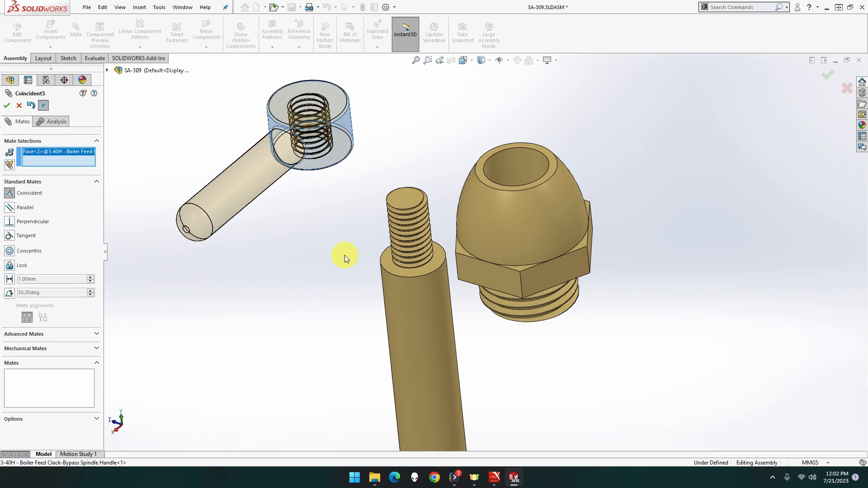
click(395, 302)
click(433, 301)
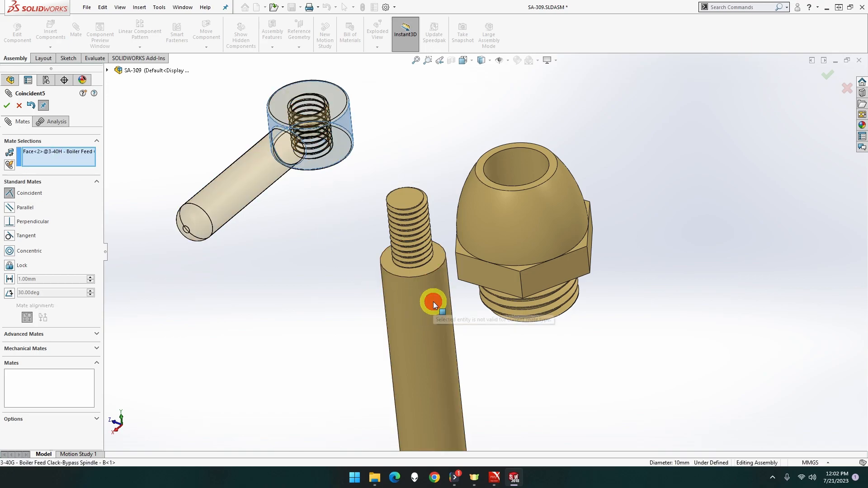
click(359, 282)
click(416, 308)
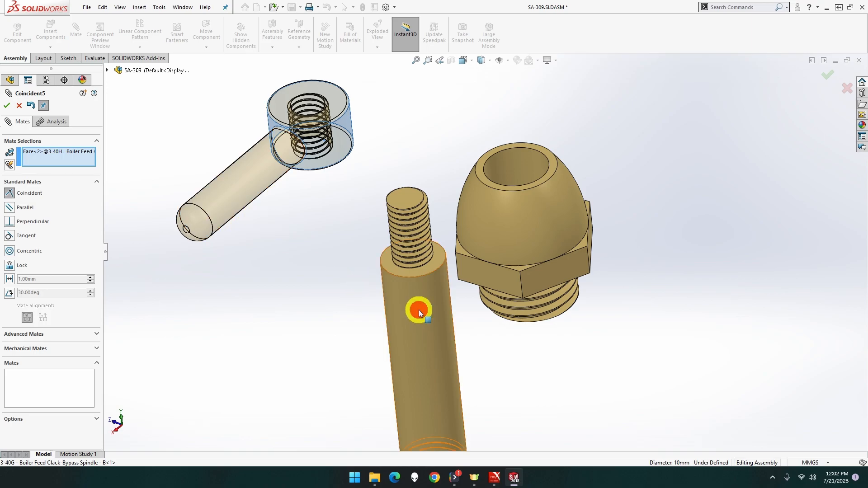
click(414, 277)
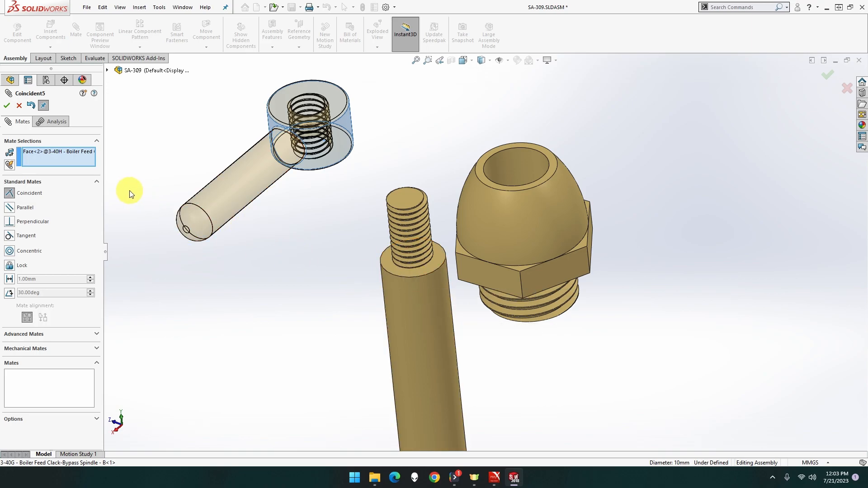
right_click(72, 156)
click(88, 160)
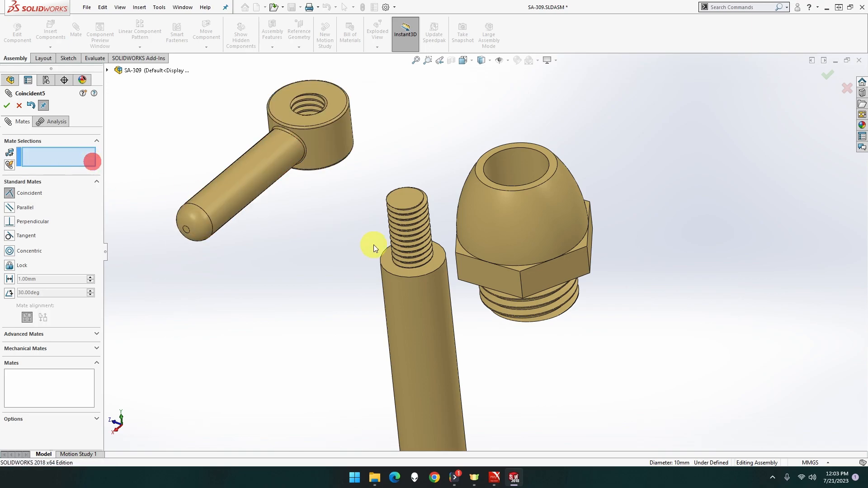
- Try to add a coincident mate between the 3-40G spindle's shoulder edge and the underside of the 3-40H handle's hub
click(414, 276)
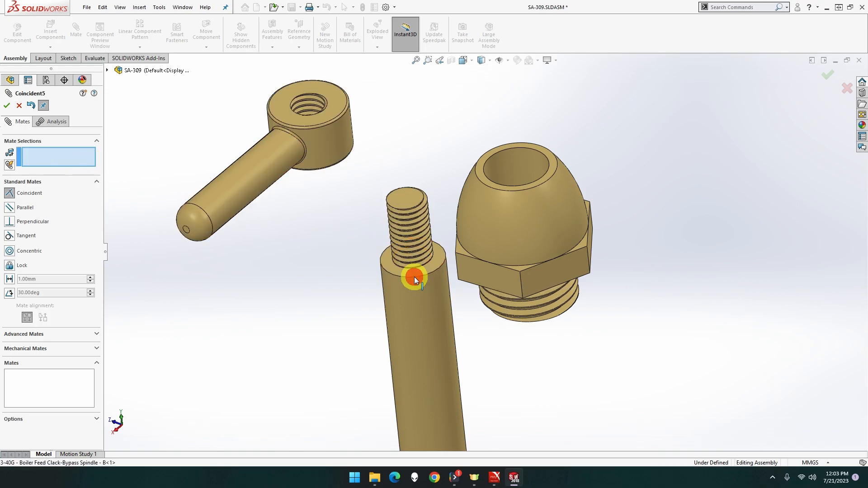
click(328, 168)
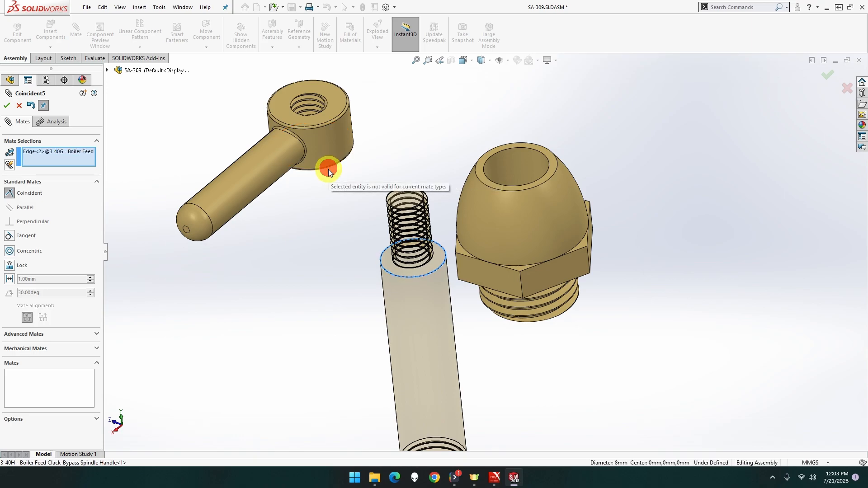
click(328, 166)
click(326, 161)
click(322, 120)
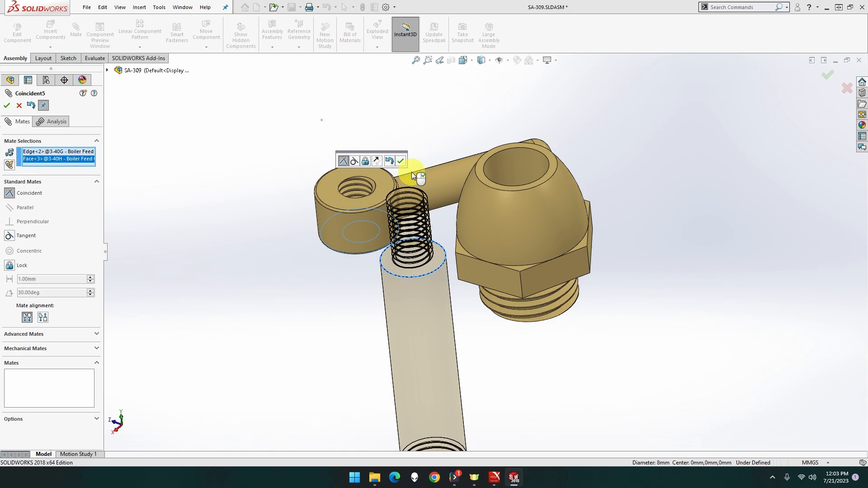
click(392, 161)
- Add a coincident mate between the 3-40G spindle's upper shoulder face and the underside of the 3-40H handle's hub
scroll(392, 162, up, 8)
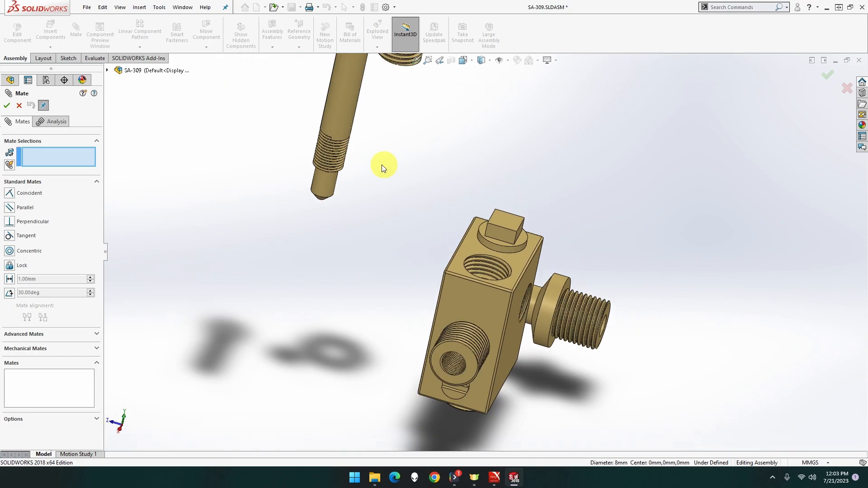
scroll(408, 123, down, 5)
scroll(408, 123, down, 3)
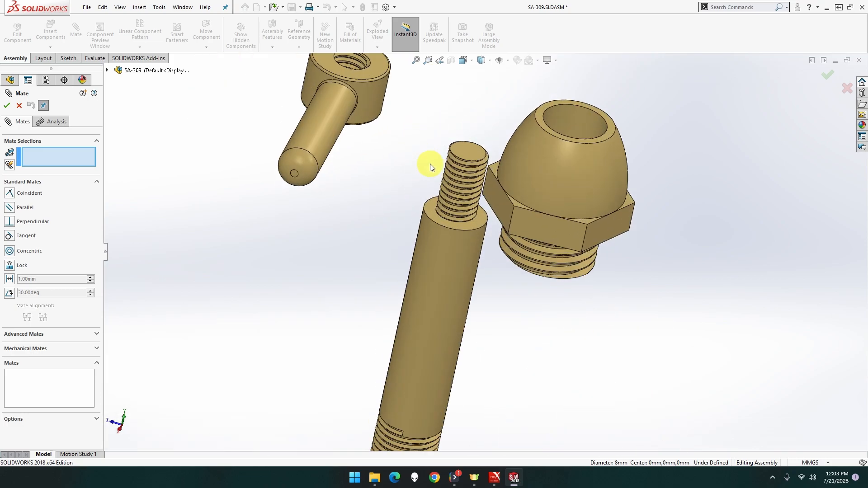
click(430, 206)
middle_drag(416, 208, 462, 128)
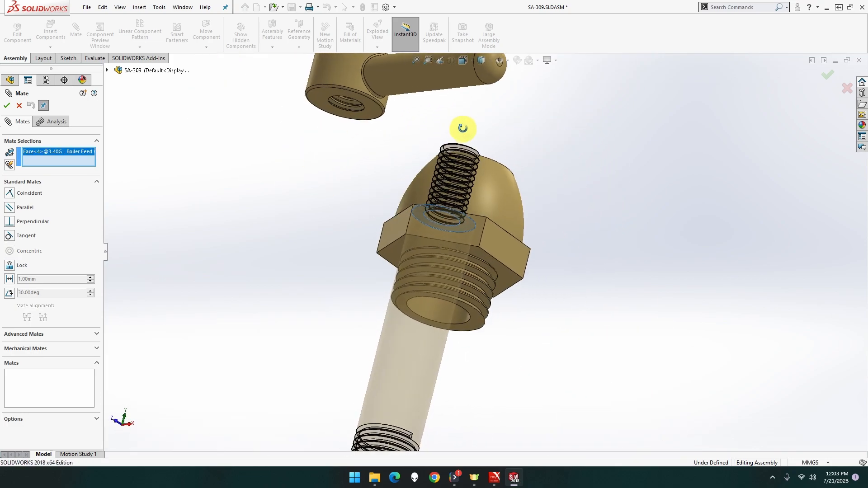
click(364, 116)
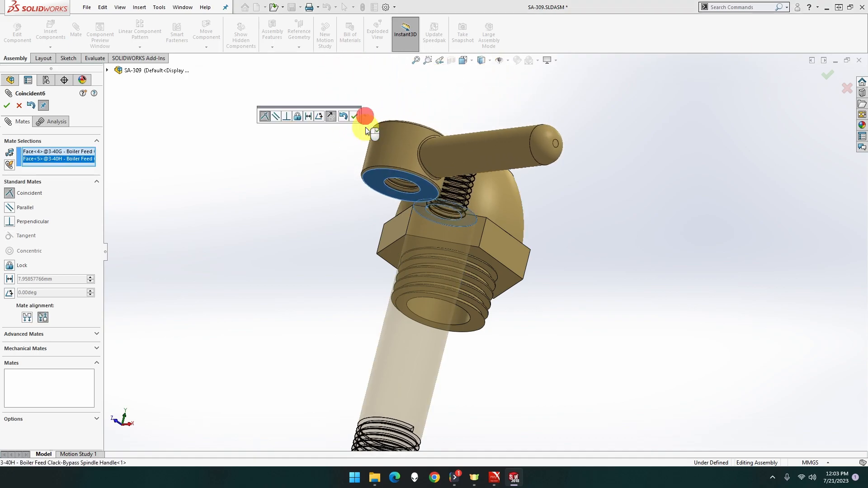
click(354, 116)
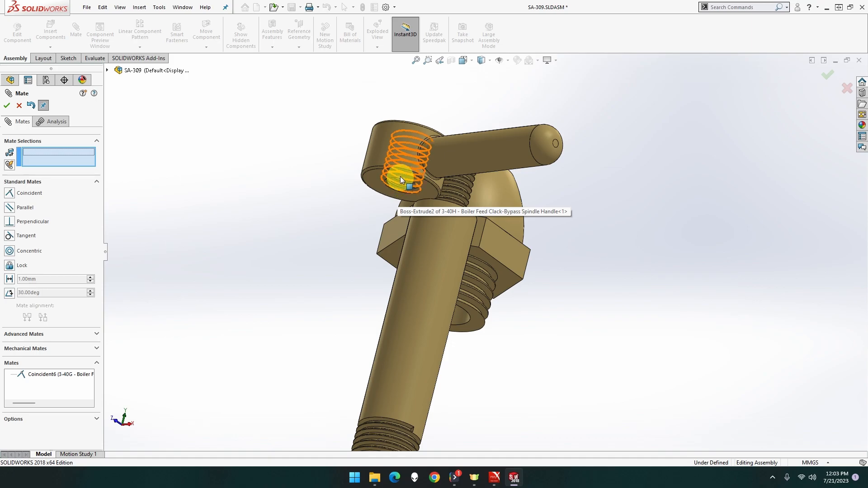
- Add a concentric mate between the lower circular edge of the handle's hub and the spindle's shoulder edge
click(401, 169)
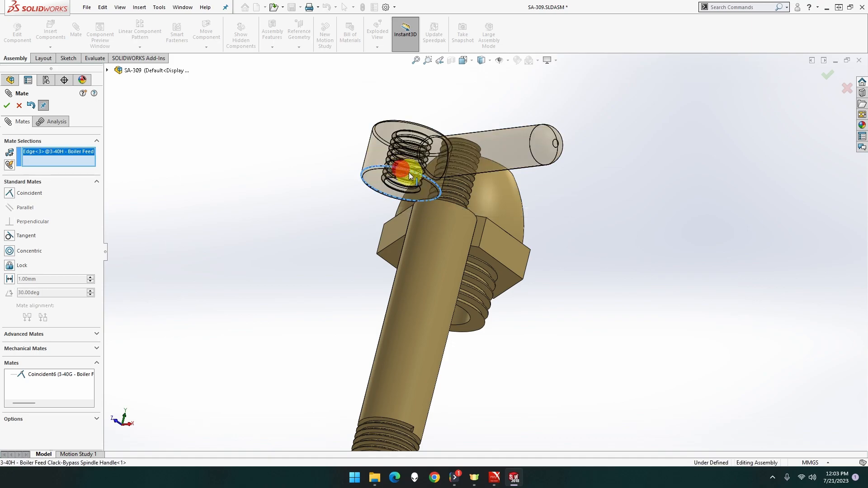
click(452, 204)
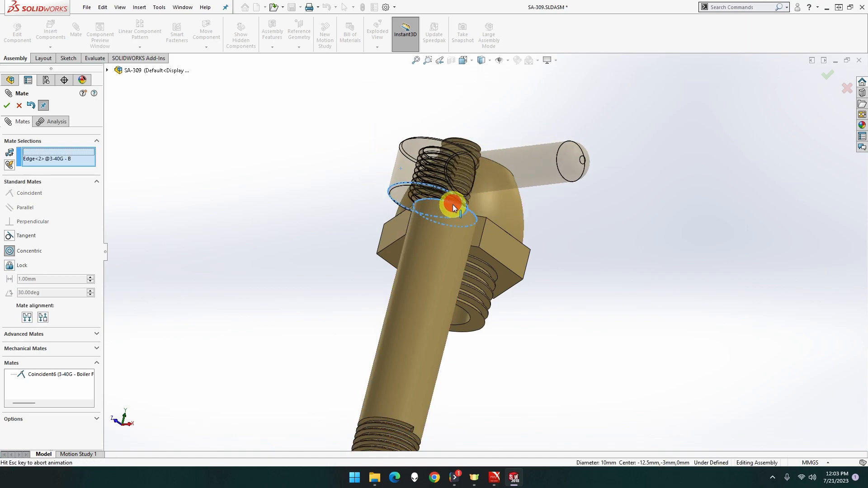
click(524, 195)
- Add a concentric mate between the 3-40D spindle guide's bore and the 3-40G spindle's cylindrical shaft
middle_drag(397, 212, 249, 239)
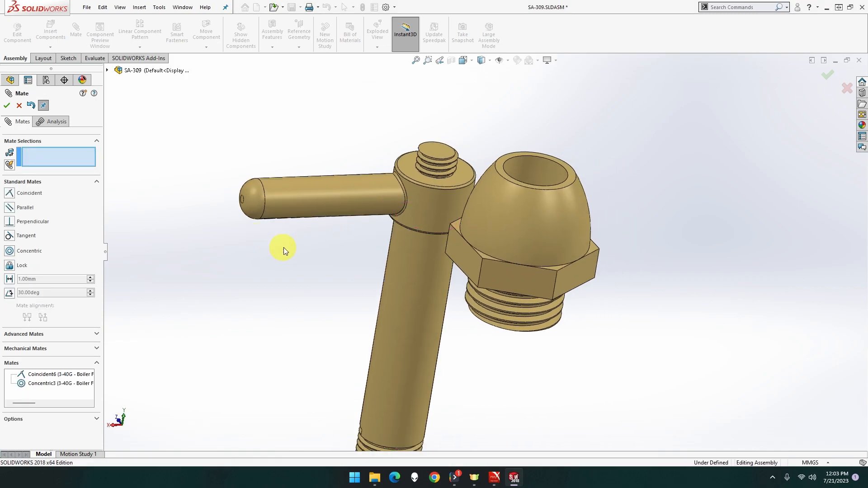
scroll(287, 247, up, 3)
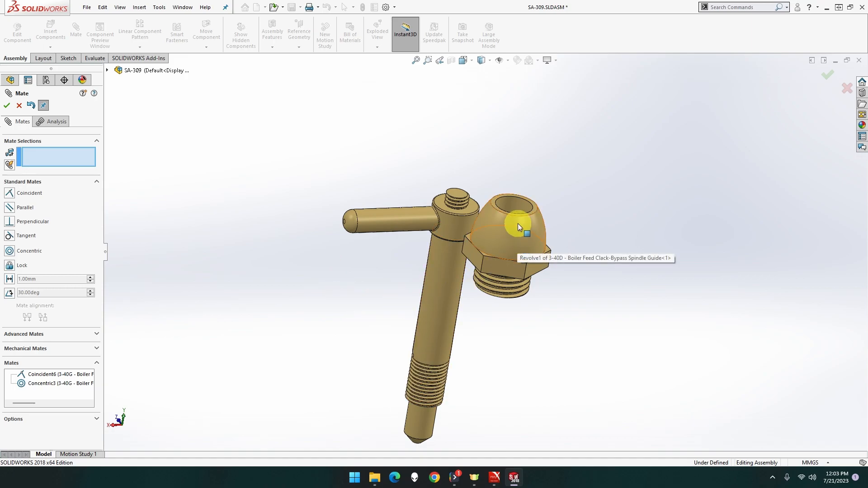
middle_drag(500, 354, 481, 316)
click(469, 242)
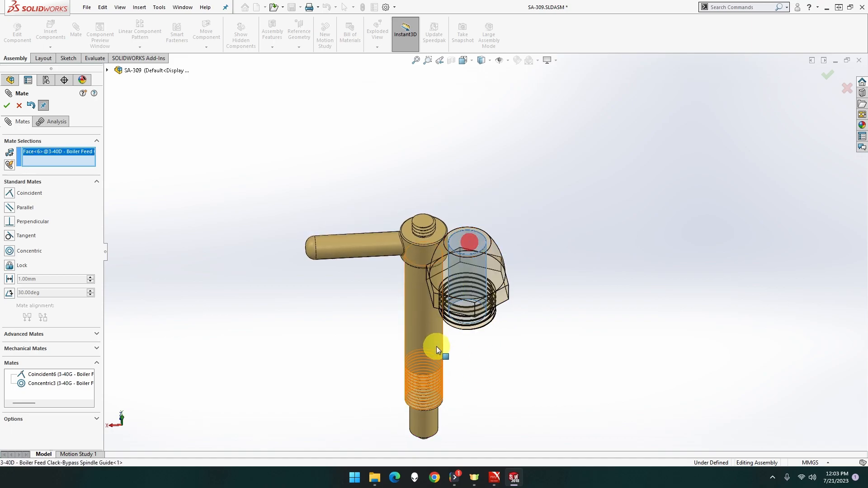
click(431, 343)
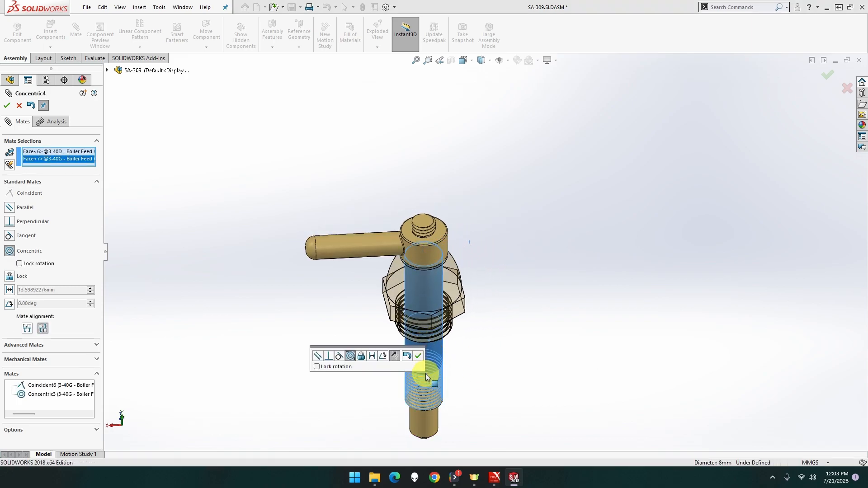
click(419, 356)
- Add a coincident mate between the lower end face of the 3-40D spindle guide and the ledge inside the 3-40A body's upper threaded hole
middle_drag(504, 333, 509, 289)
scroll(502, 325, up, 3)
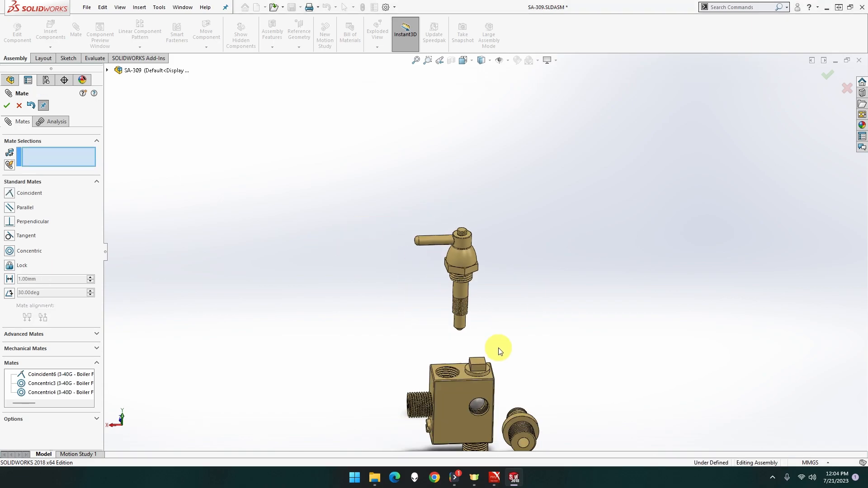
scroll(498, 384, down, 5)
middle_drag(487, 373, 471, 397)
middle_drag(383, 249, 421, 162)
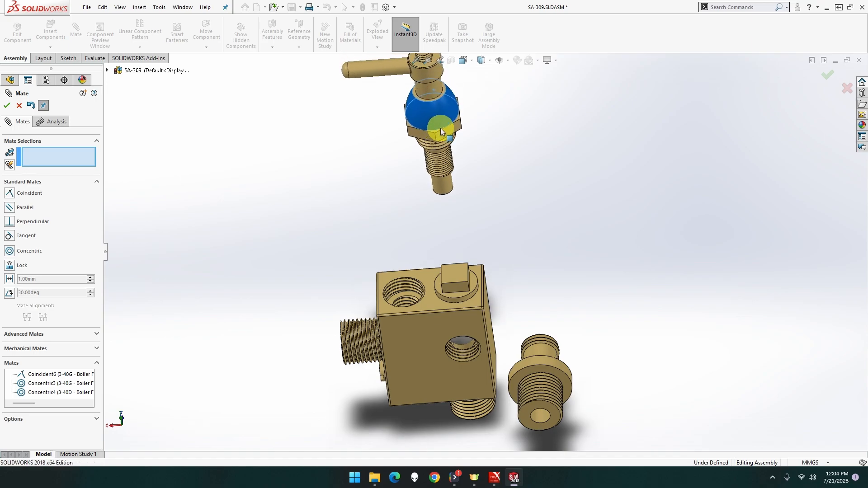
scroll(432, 200, down, 3)
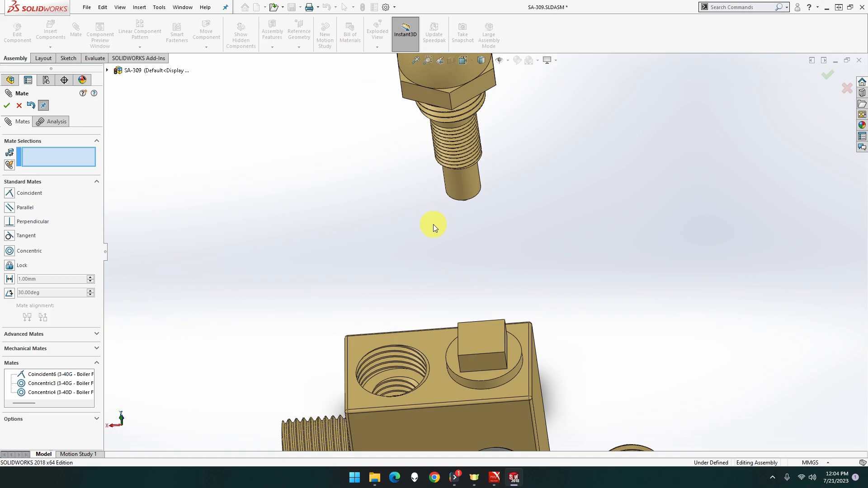
middle_drag(422, 243, 497, 125)
scroll(310, 237, down, 4)
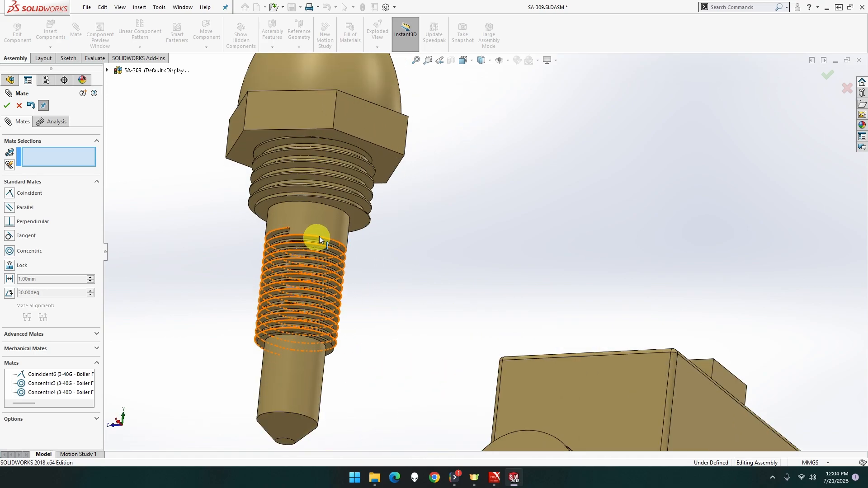
click(356, 221)
middle_drag(339, 267, 279, 339)
scroll(279, 339, up, 3)
scroll(289, 375, up, 2)
scroll(362, 355, down, 5)
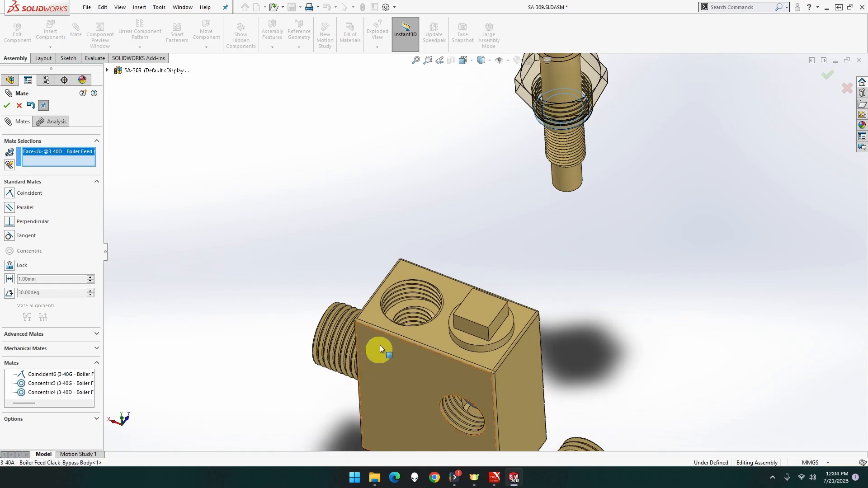
click(409, 305)
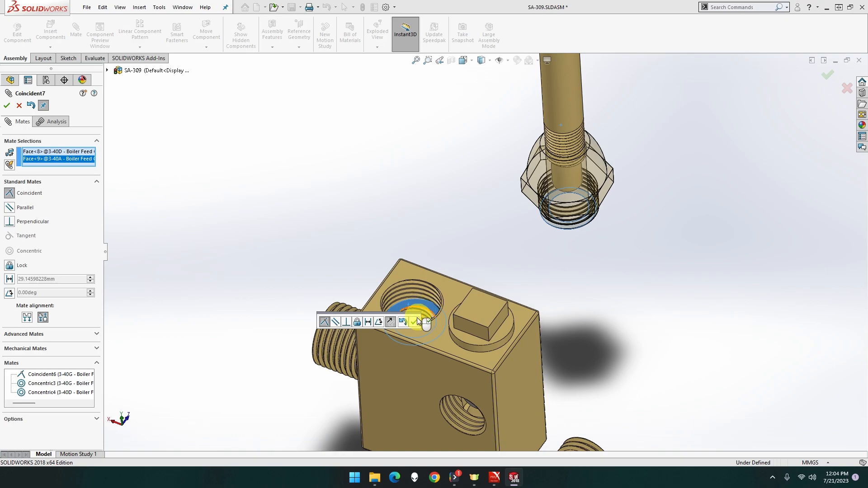
click(413, 321)
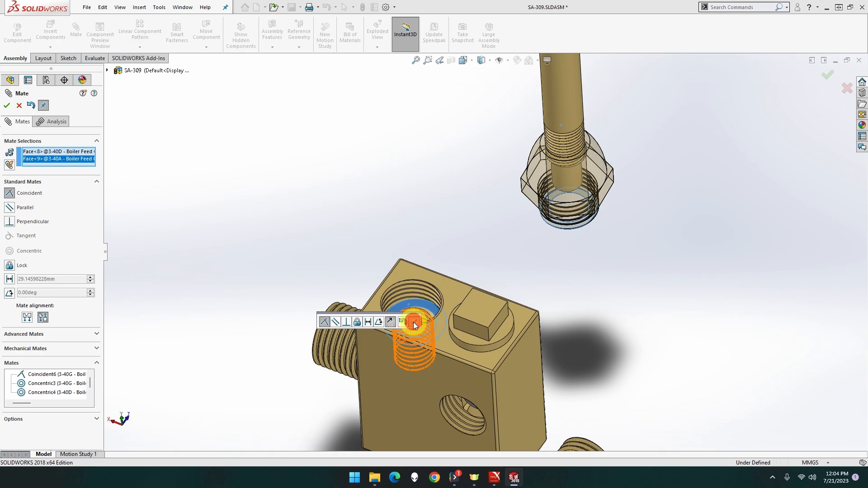
- Add a coincident mate between the 3-40A body's top face and the underside of the 3-40D guide's hex flange
click(452, 291)
middle_drag(448, 281, 544, 204)
scroll(428, 231, down, 3)
middle_drag(429, 224, 314, 268)
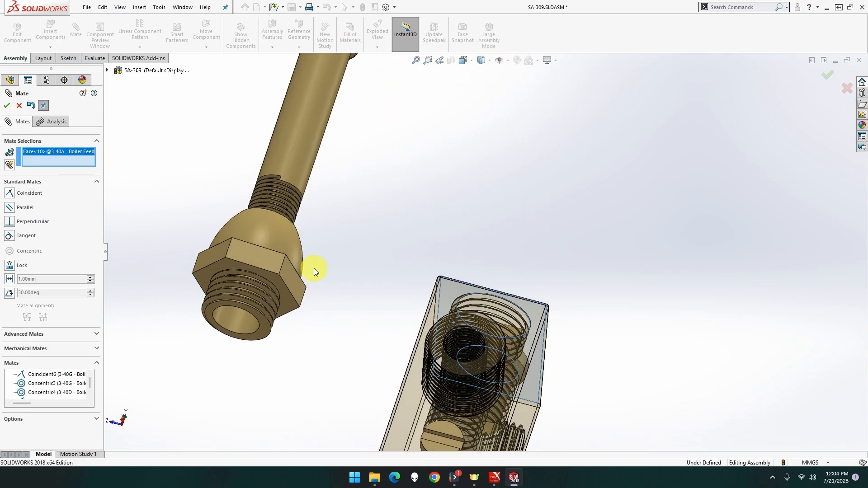
click(279, 282)
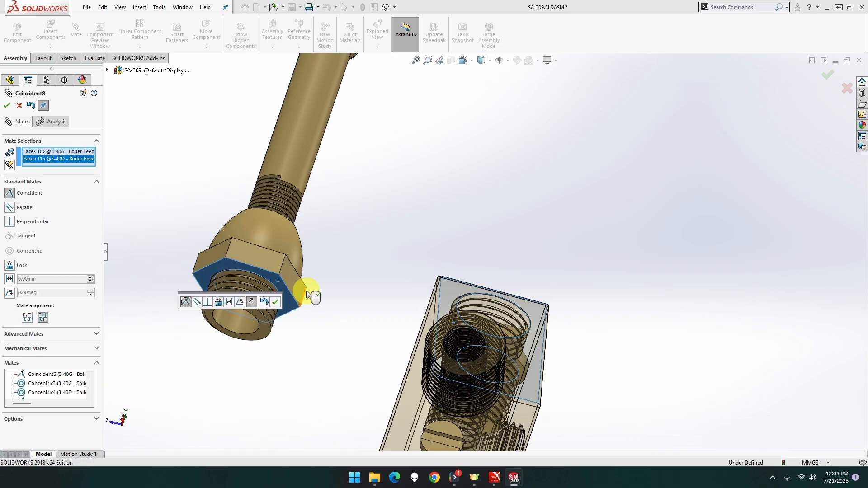
click(274, 303)
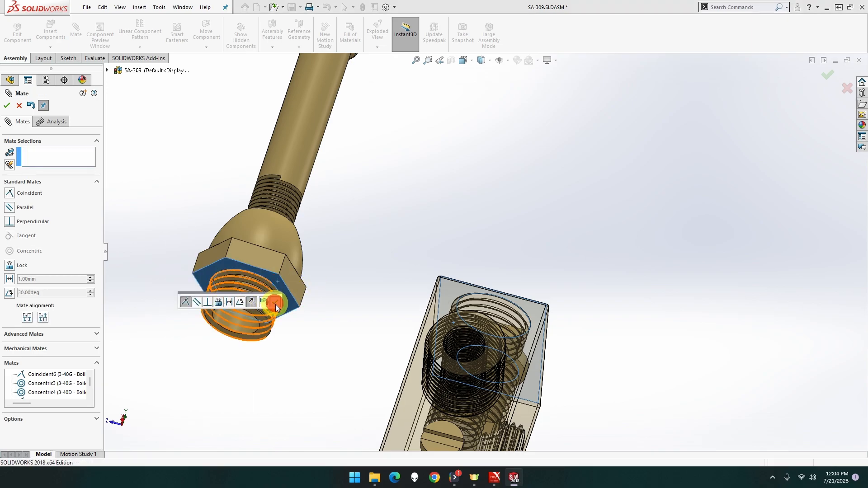
- Reposition the 3-40D guide and lower the 3-40G spindle with its handle through the guide
middle_drag(335, 310, 308, 294)
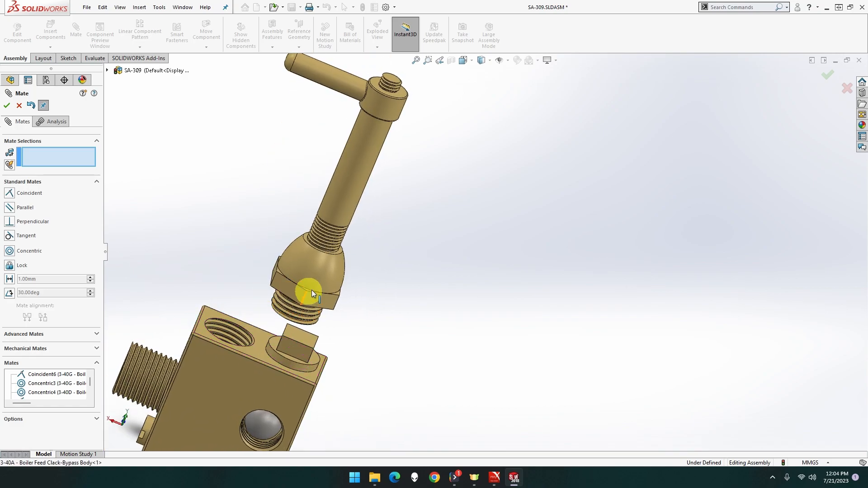
drag(325, 262, 341, 222)
drag(372, 156, 325, 301)
middle_drag(346, 318, 330, 351)
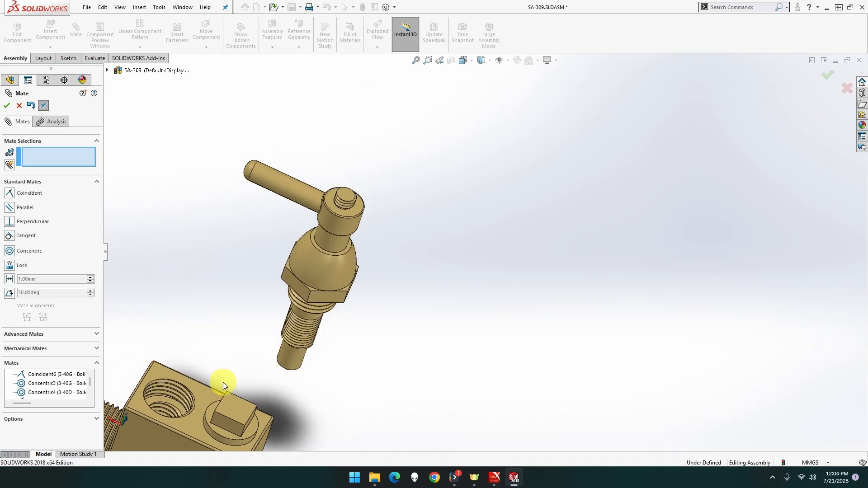
- Add a concentric mate between the small bore deep in the 3-40A body's upper hole and the 3-40G spindle's tip, and finish mating
scroll(191, 406, down, 6)
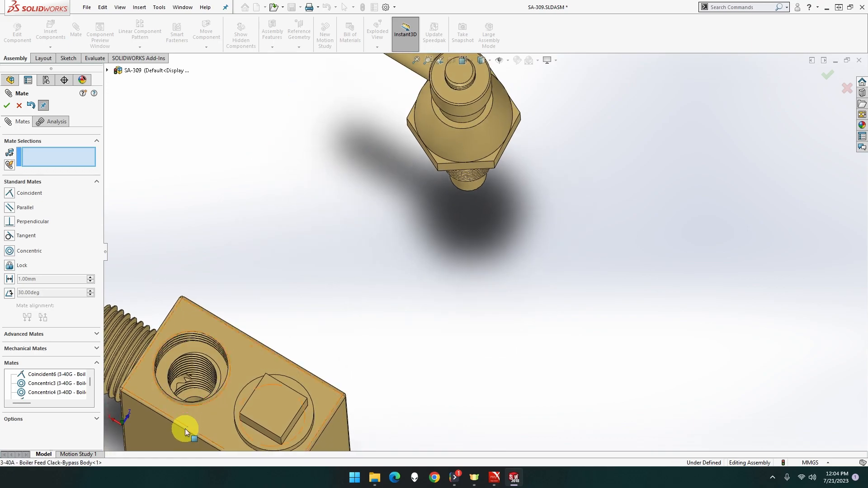
middle_drag(215, 390, 219, 403)
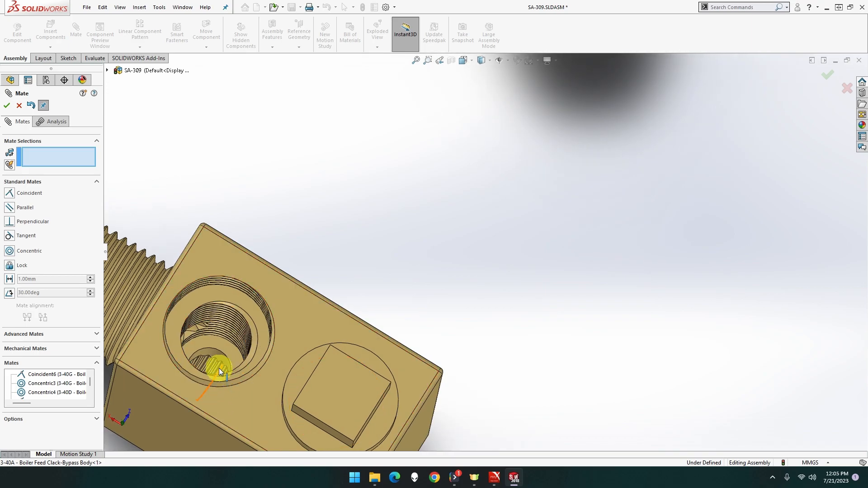
click(217, 355)
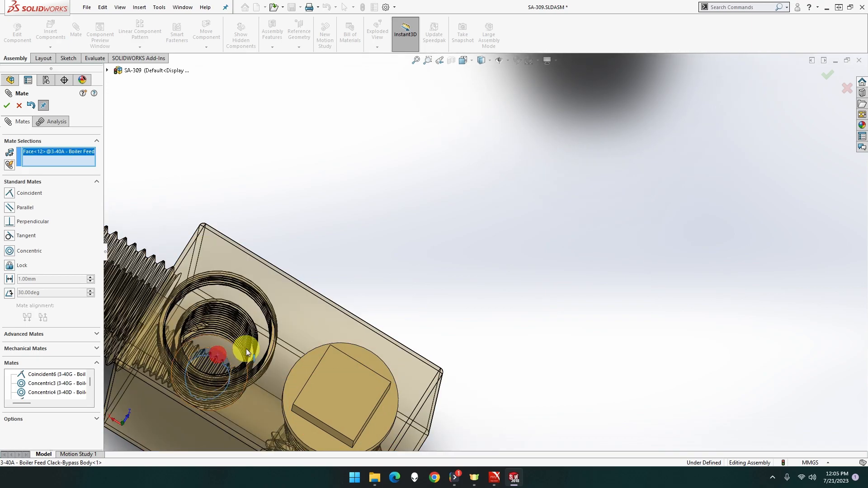
scroll(252, 343, up, 3)
scroll(253, 344, up, 3)
middle_drag(353, 285, 487, 192)
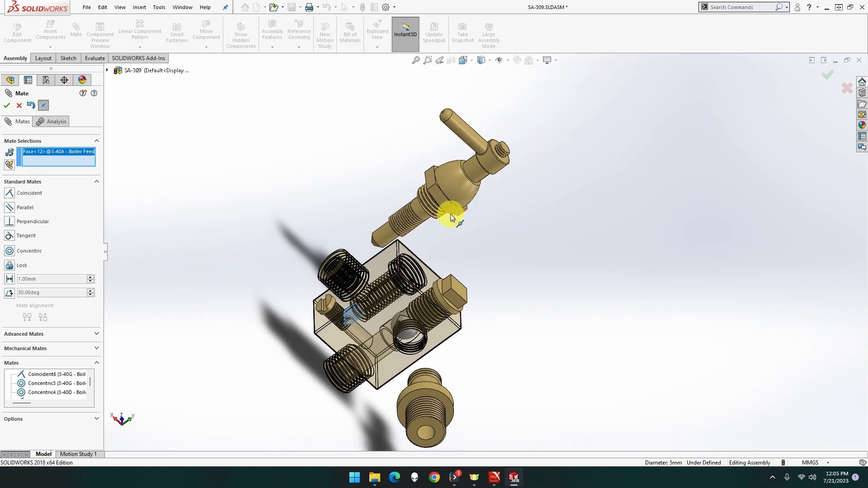
click(379, 237)
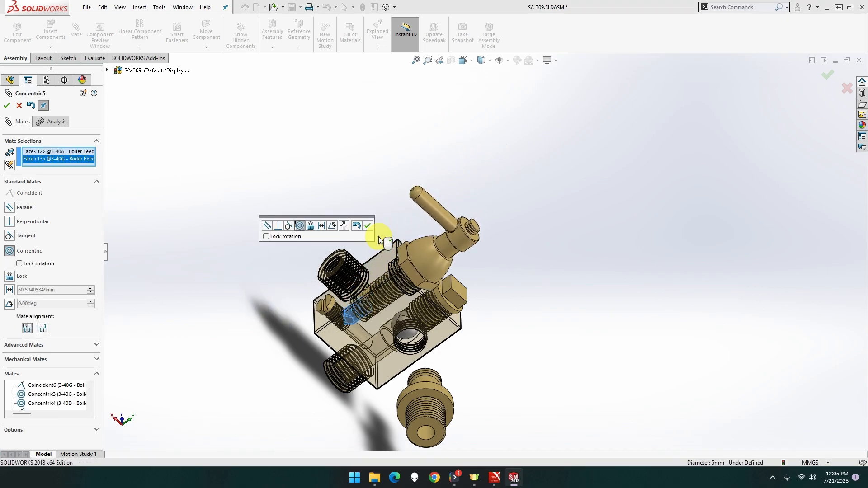
click(367, 225)
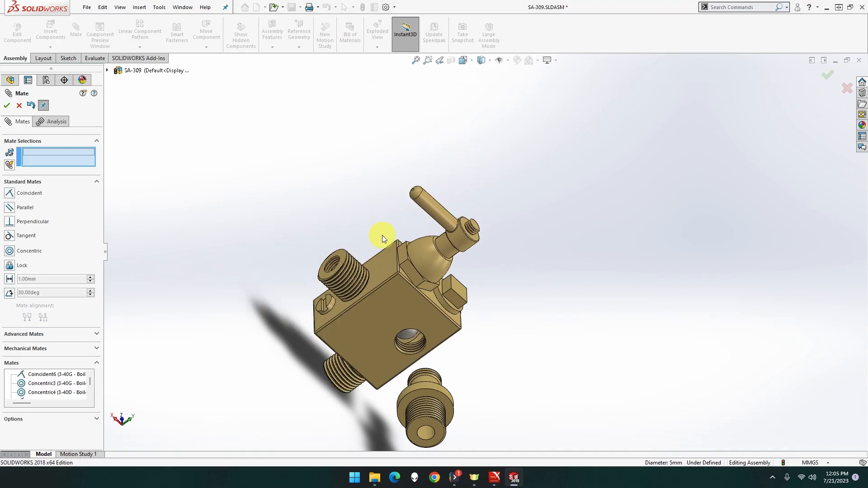
middle_drag(411, 241, 150, 346)
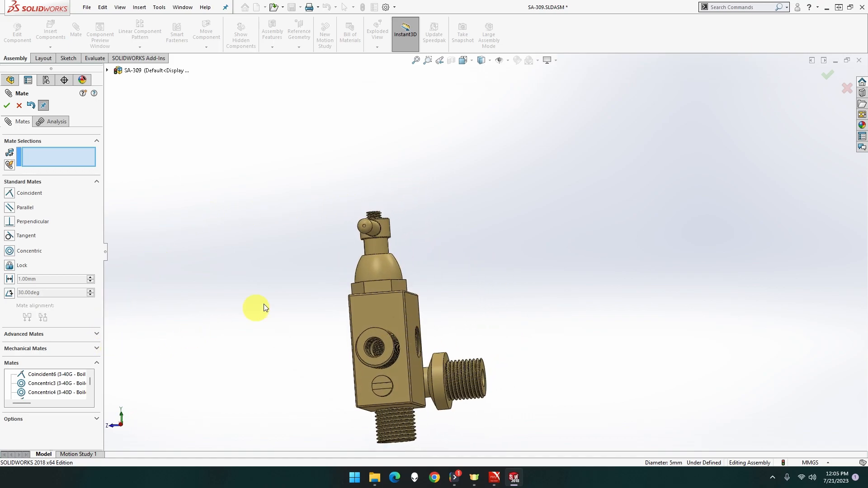
drag(329, 242, 357, 249)
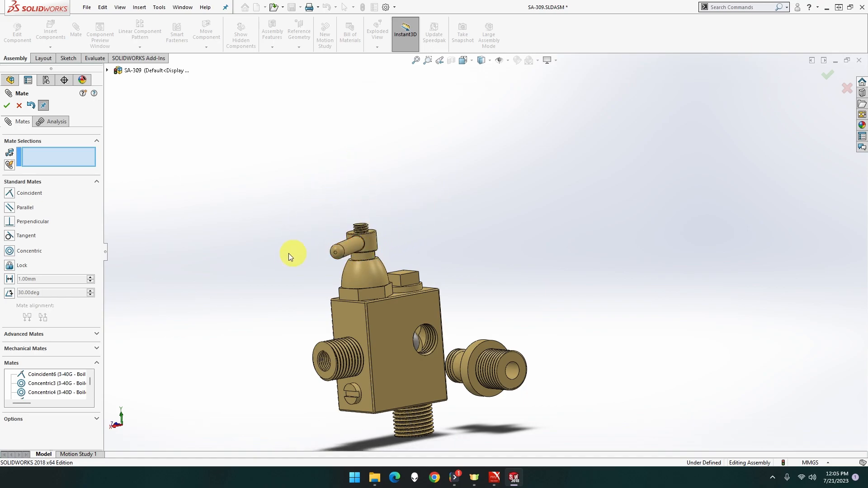
click(7, 105)
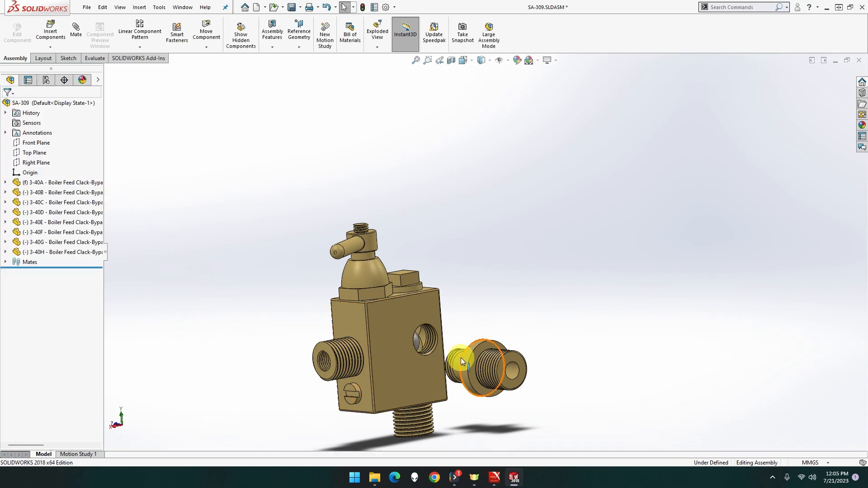
- Examine the threads inside the 3-40A body's side hole and the valve ball behind them
scroll(432, 319, down, 6)
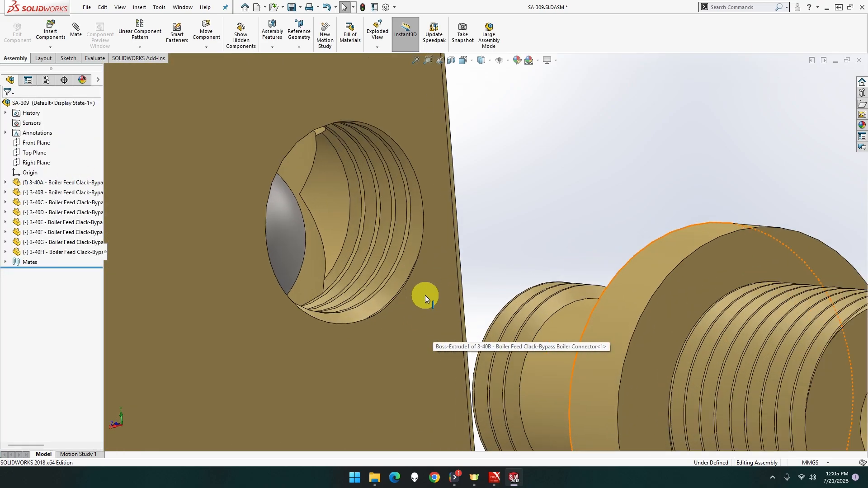
middle_drag(425, 295, 348, 248)
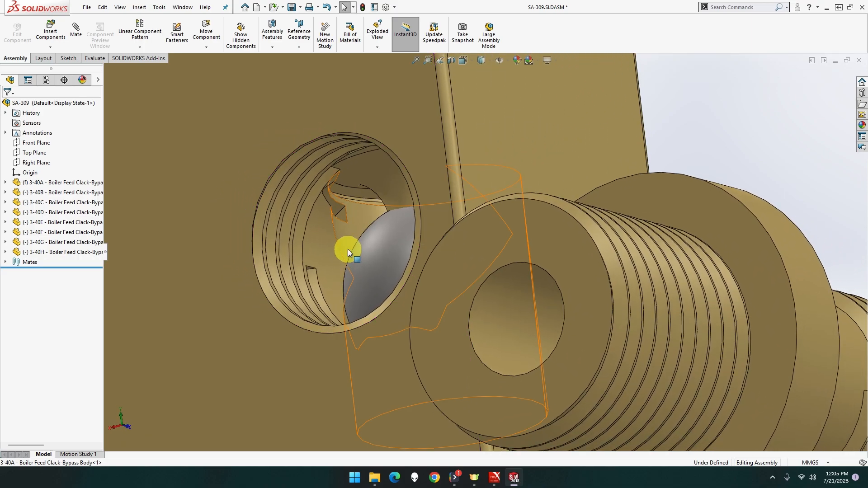
click(351, 235)
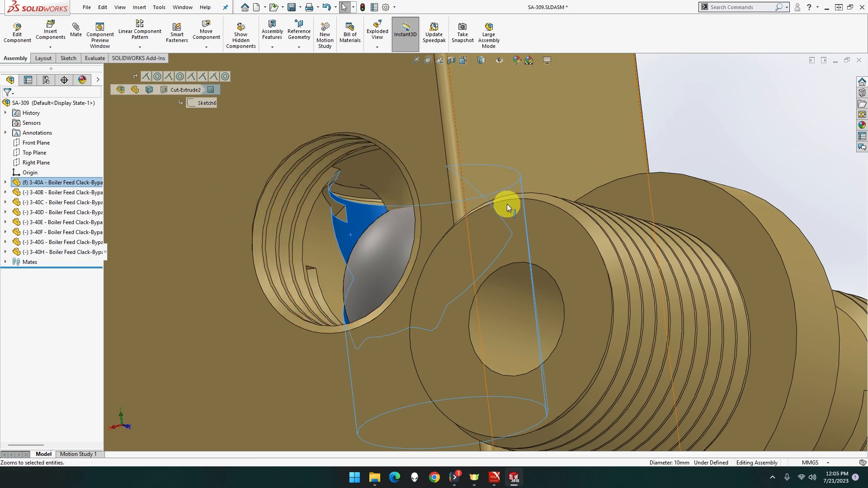
key(Escape)
mouse_move(384, 246)
middle_down()
mouse_move(368, 271)
mouse_move(370, 302)
mouse_move(337, 255)
middle_up()
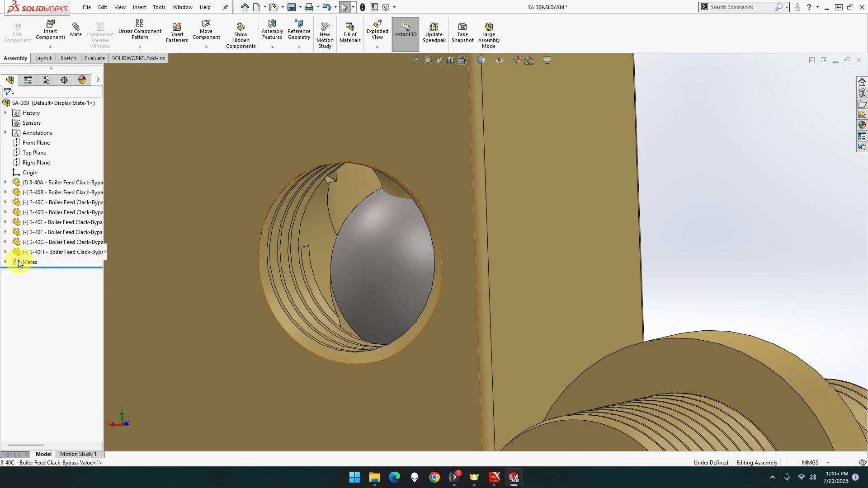
click(5, 253)
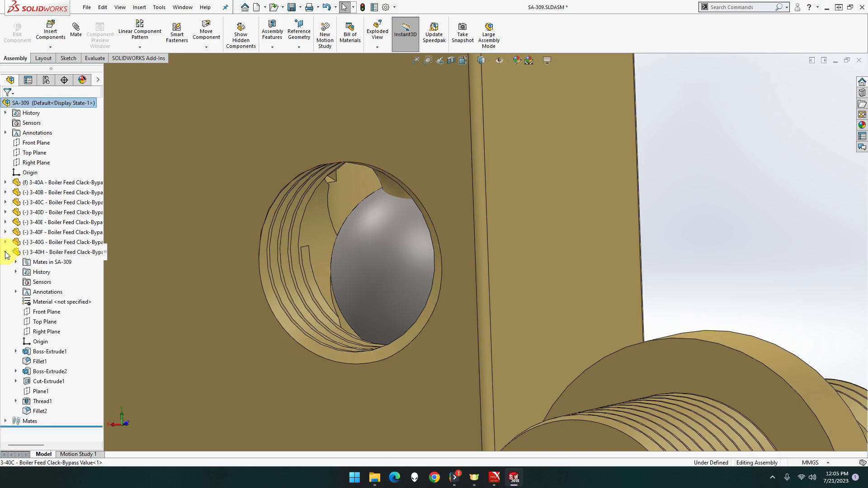
click(6, 252)
click(170, 251)
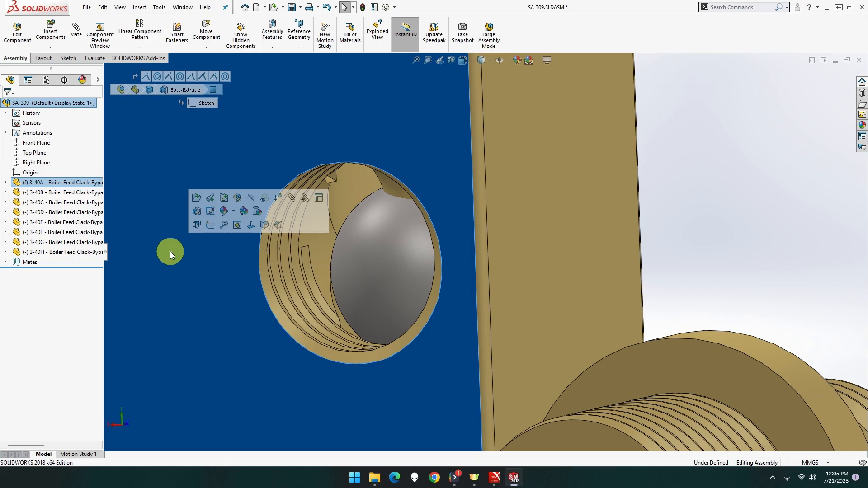
- Locate Thread13 among the 3-40A body's features and hide the body it belongs to
click(6, 183)
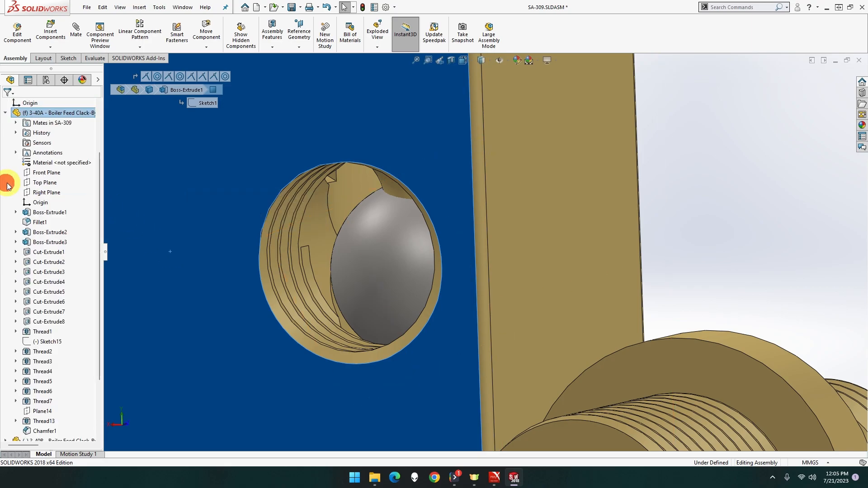
scroll(74, 361, down, 1)
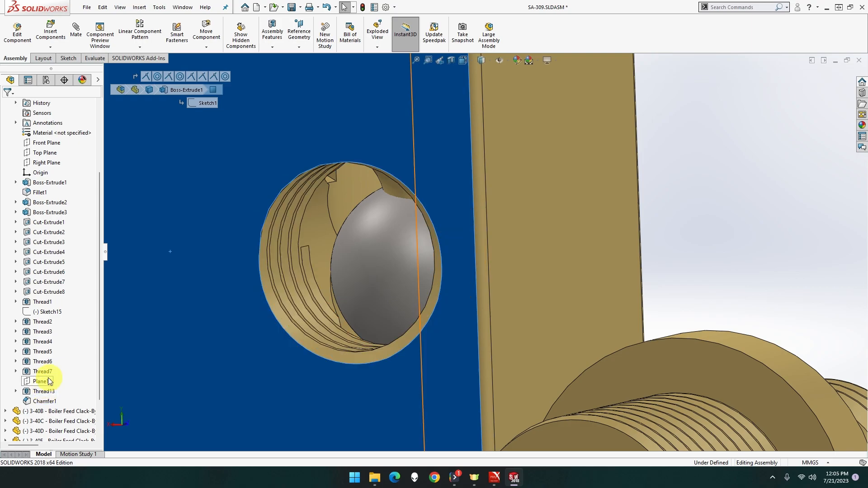
right_click(47, 392)
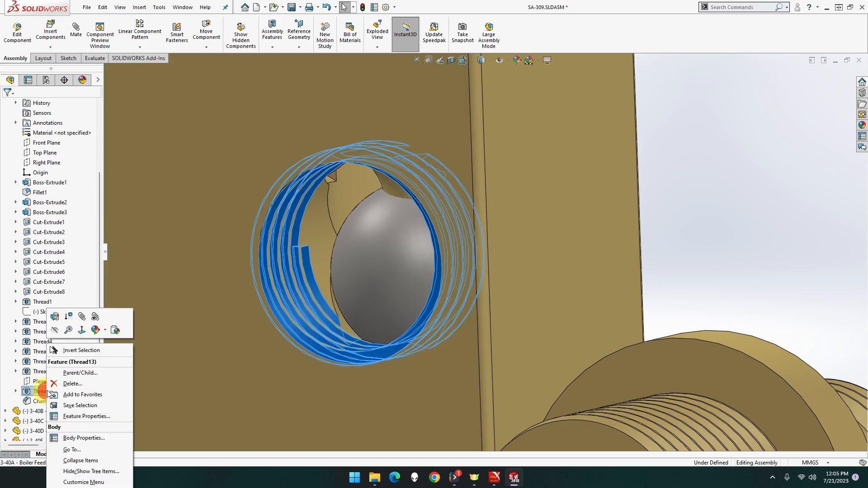
click(70, 332)
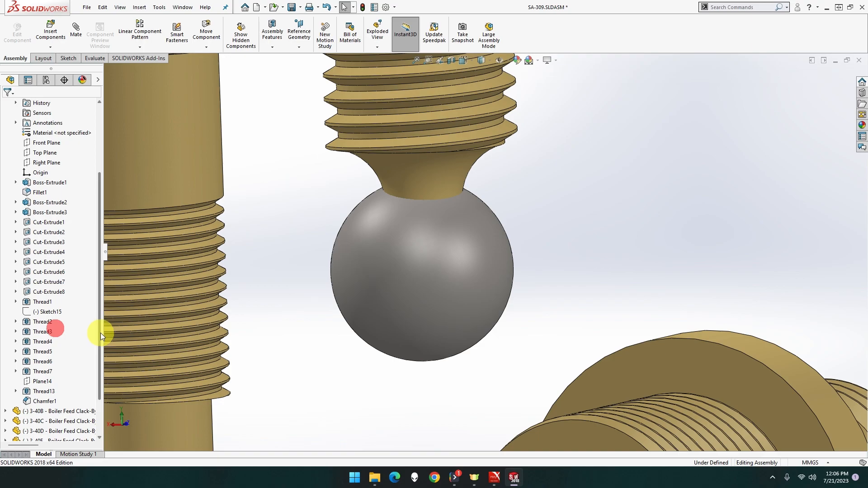
- Show Plane14 of the 3-40A body
right_click(38, 382)
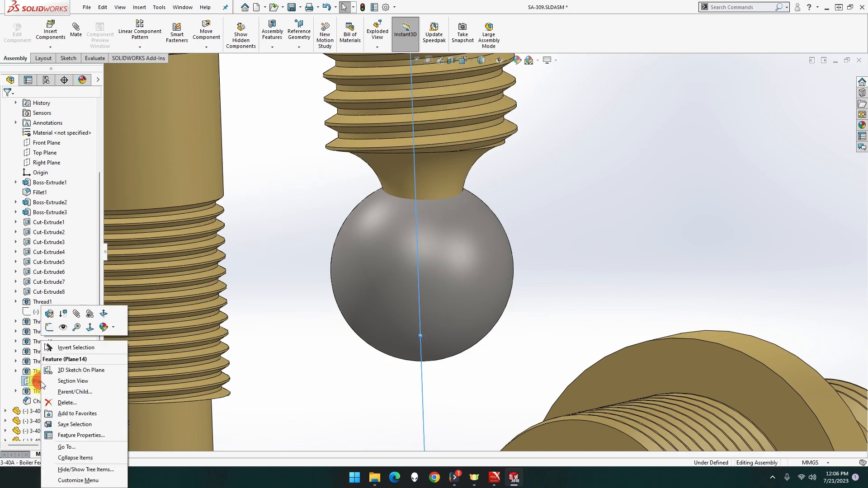
click(63, 327)
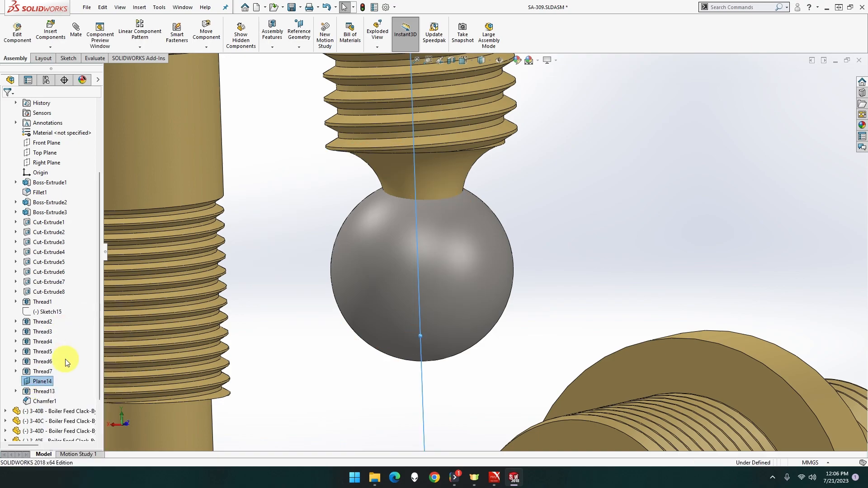
right_click(47, 381)
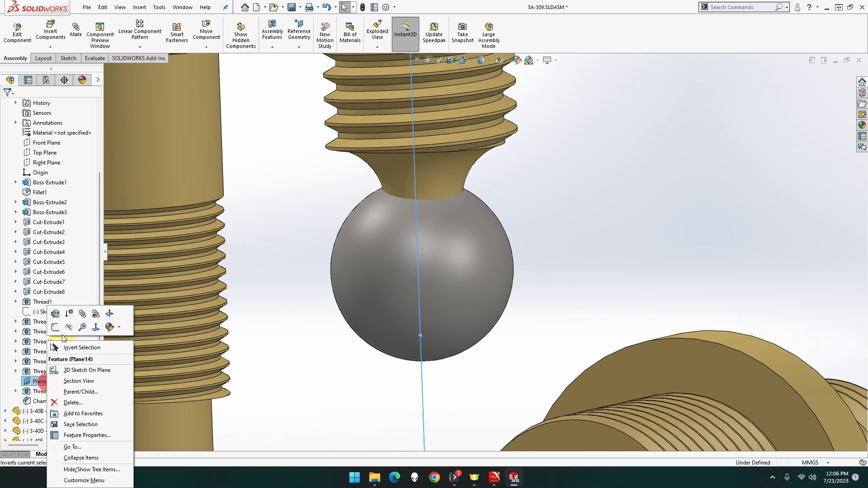
scroll(283, 310, down, 4)
scroll(305, 283, up, 7)
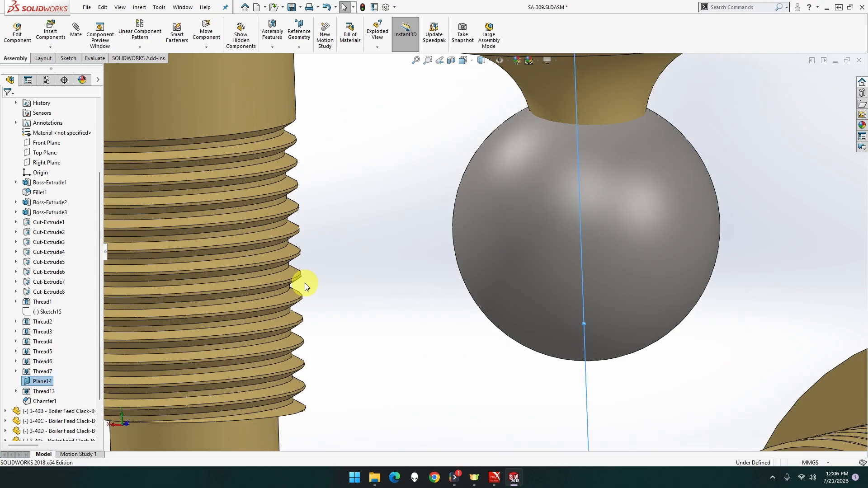
- Undo the hiding of the 3-40A body and clear the Plane14 selection
scroll(354, 278, up, 7)
click(377, 265)
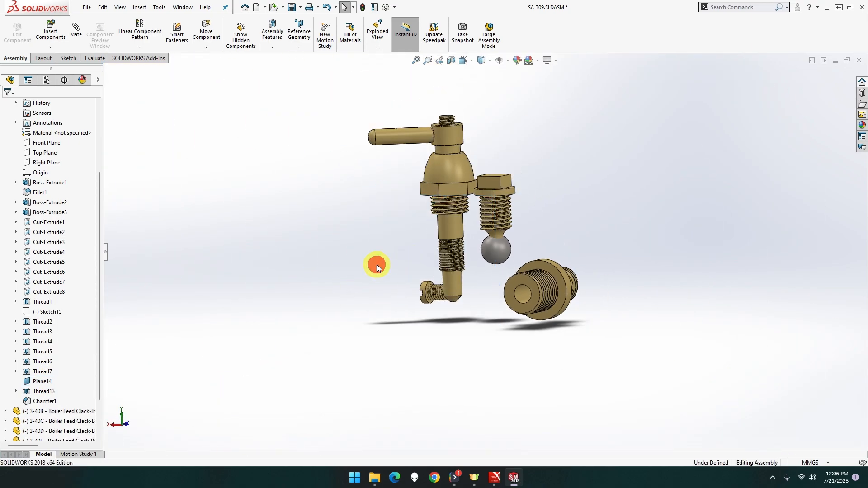
key(ctrl+z)
scroll(483, 250, down, 6)
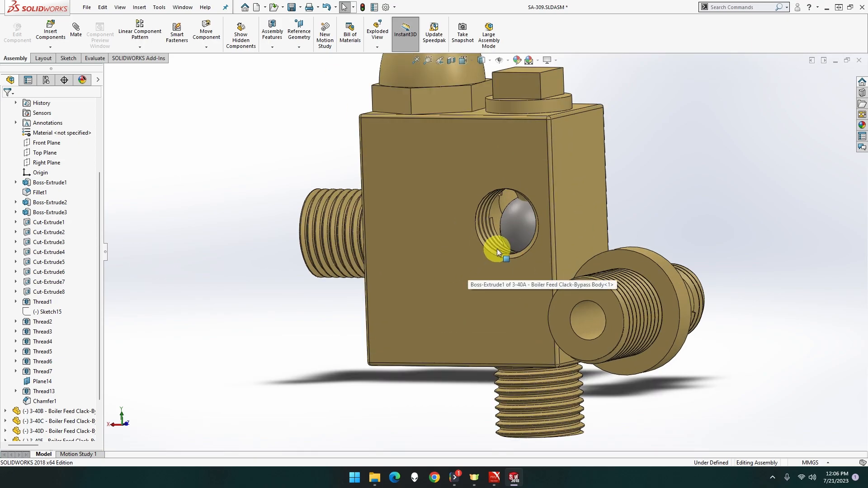
- Show the Thread Profile13 sketch under the 3-40A body's Thread13 feature and hide it again
click(42, 391)
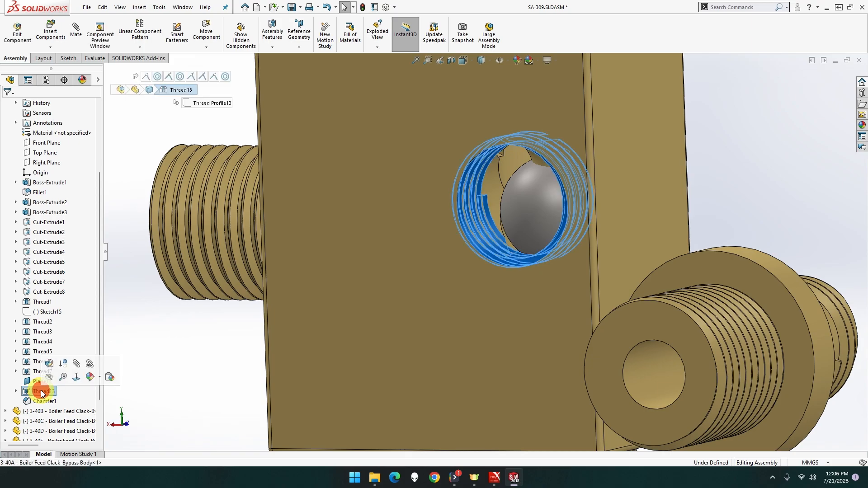
click(16, 392)
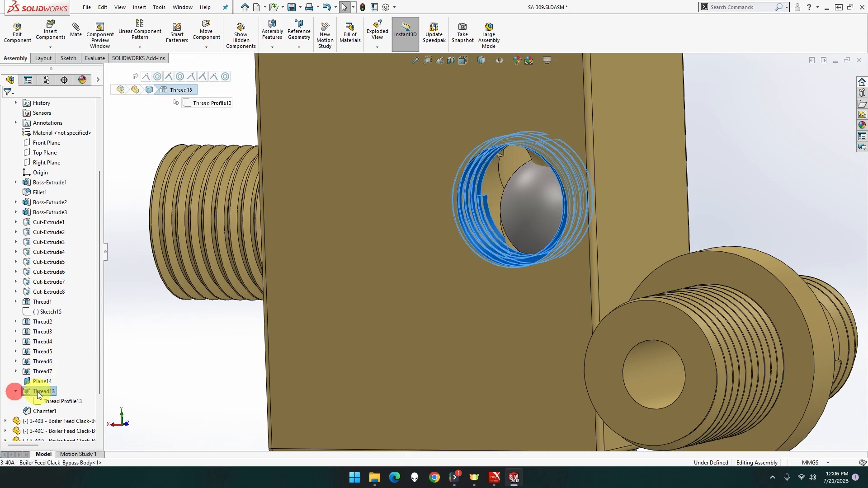
click(54, 401)
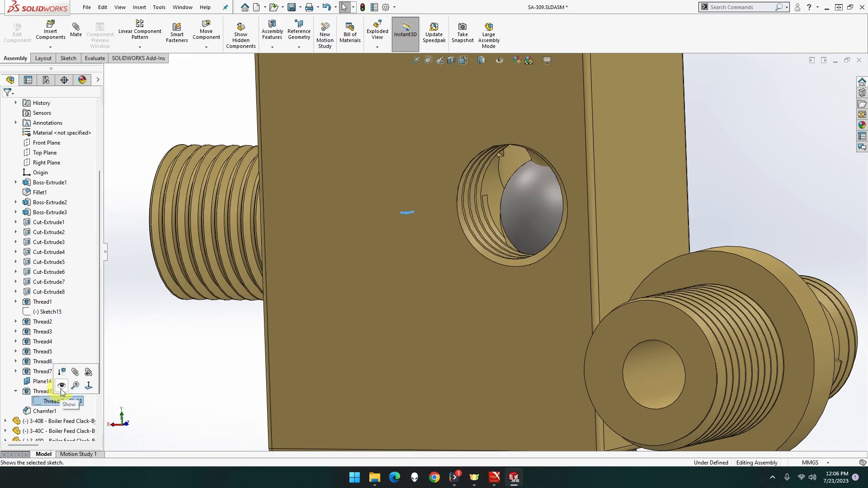
click(61, 388)
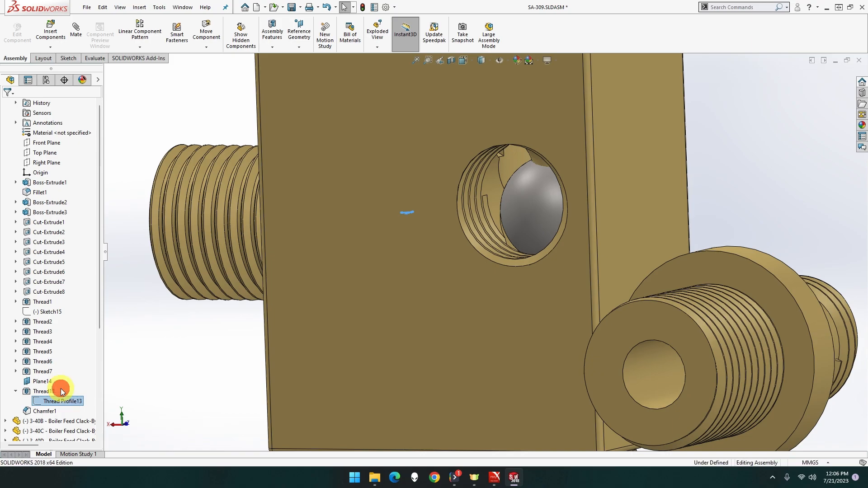
right_click(60, 401)
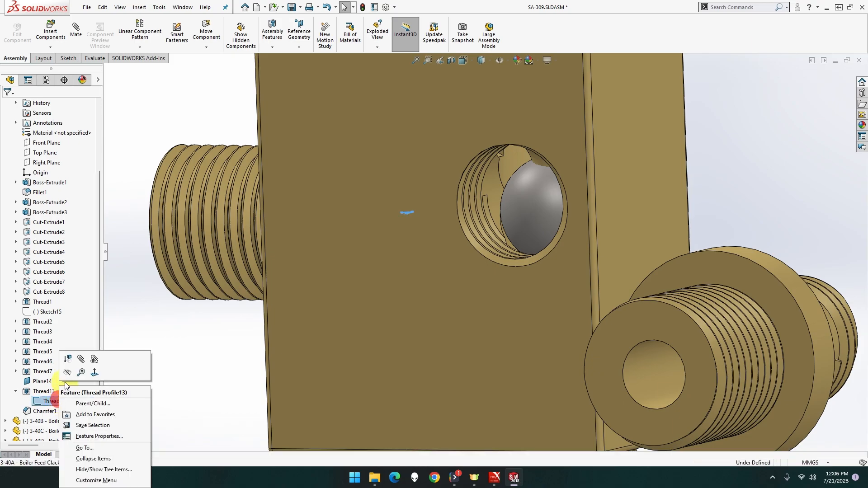
click(67, 372)
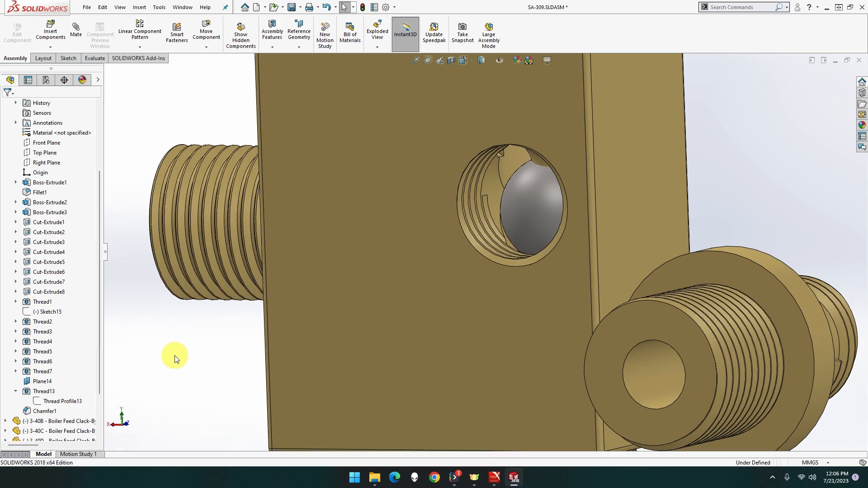
- Try to hide the side-hole thread through the Thread13 feature in the assembly
click(54, 401)
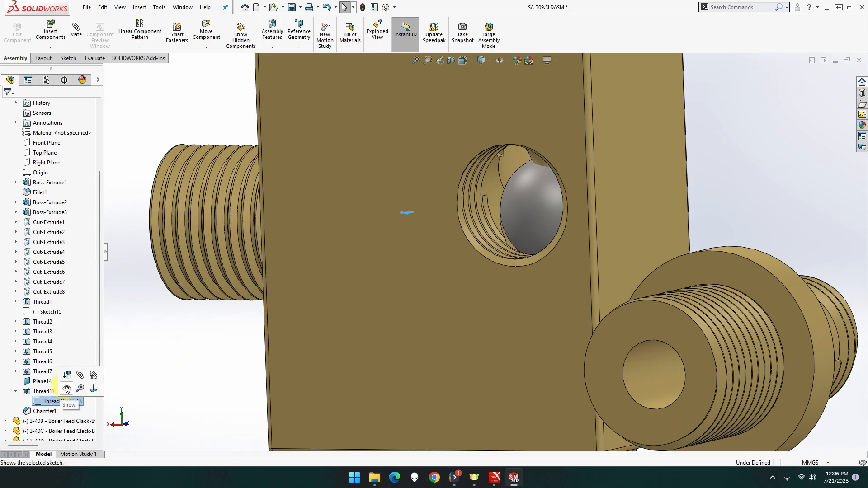
middle_drag(222, 367, 225, 401)
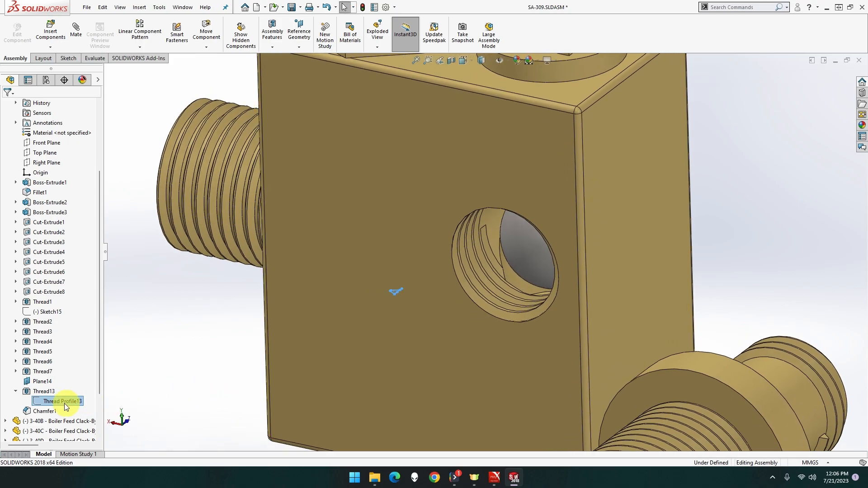
right_click(42, 394)
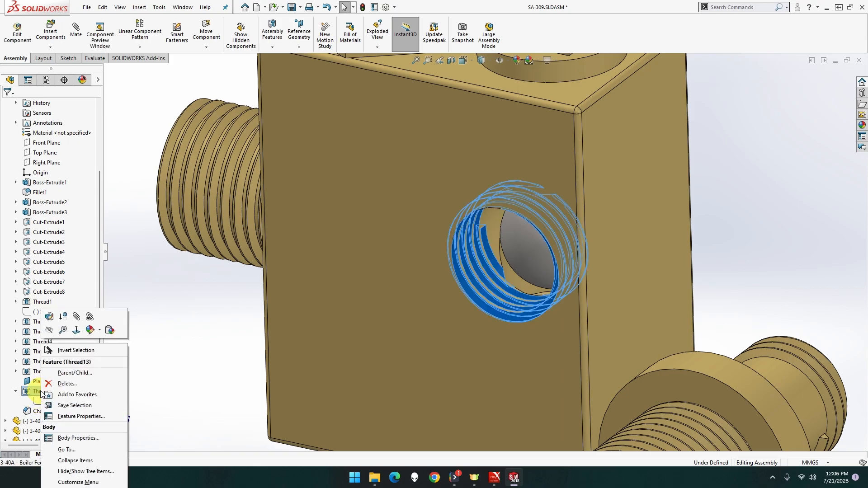
click(50, 330)
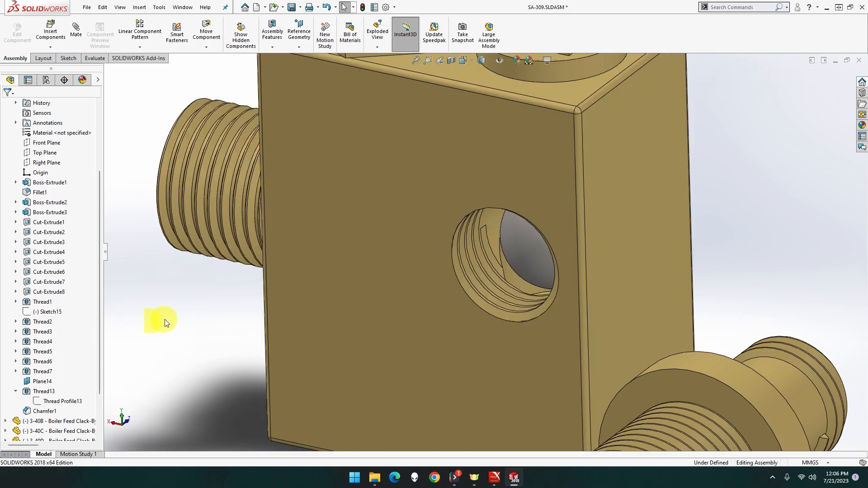
- Open the 3-40A body as a separate part from the assembly
middle_drag(164, 320, 202, 318)
scroll(345, 311, up, 2)
middle_drag(430, 297, 408, 297)
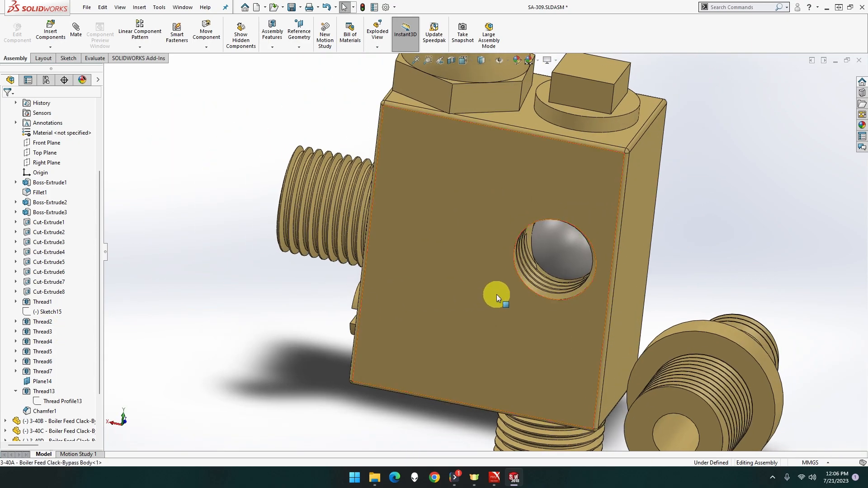
right_click(459, 289)
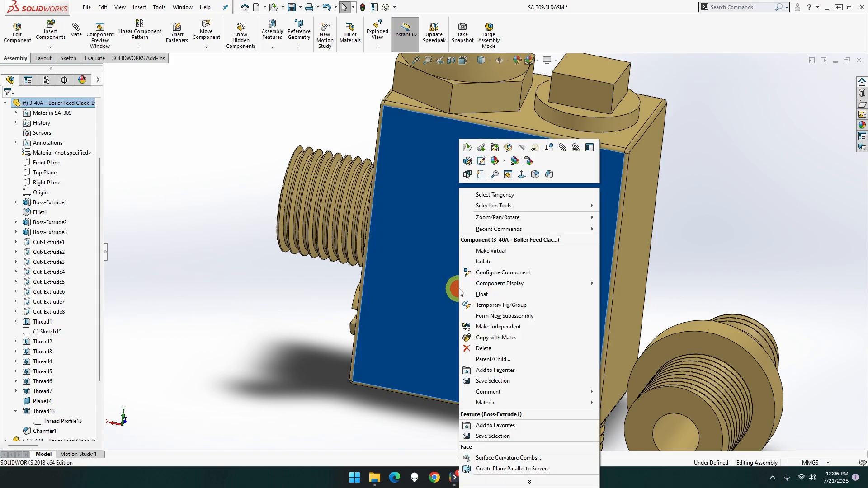
click(466, 148)
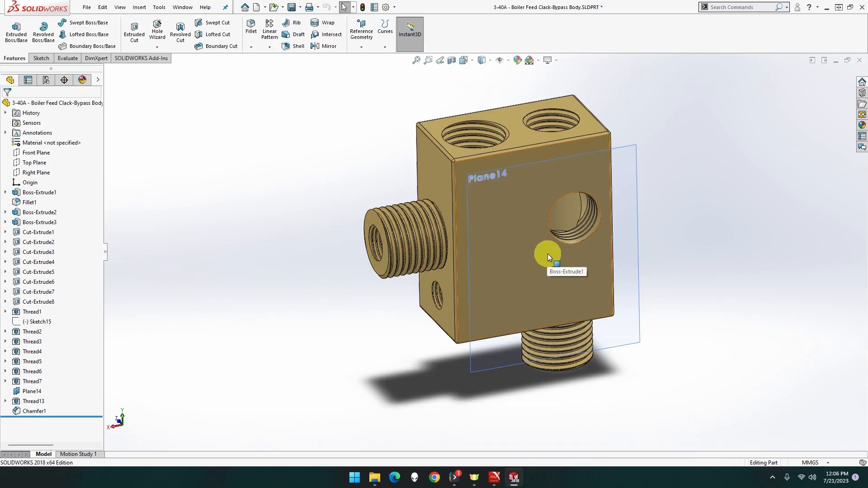
- Try to hide Thread13 in the 3-40A part and undo it
right_click(37, 403)
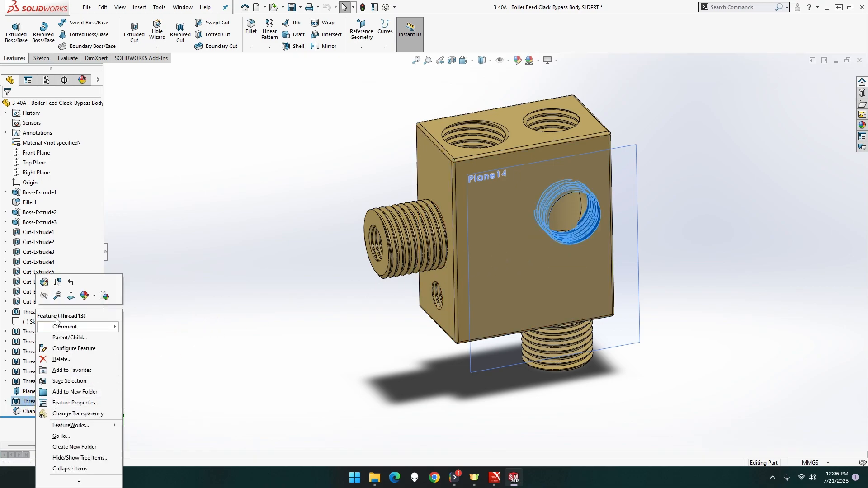
click(44, 296)
key(ctrl+z)
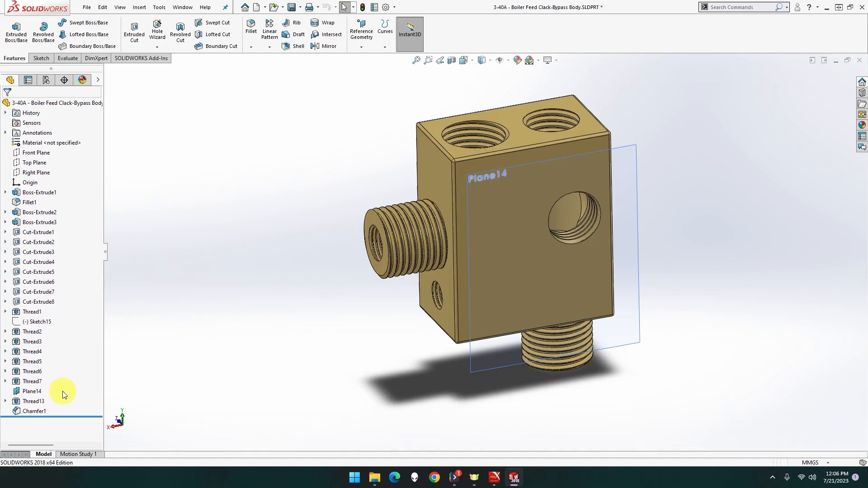
- Roll the 3-40A part's history back to just after Plane14 and return to the SA-309 assembly
drag(56, 413, 63, 398)
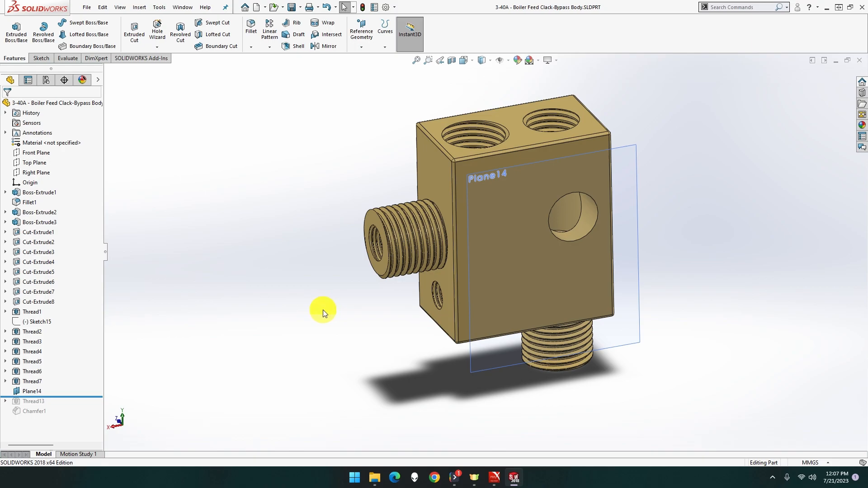
key(ctrl+Tab)
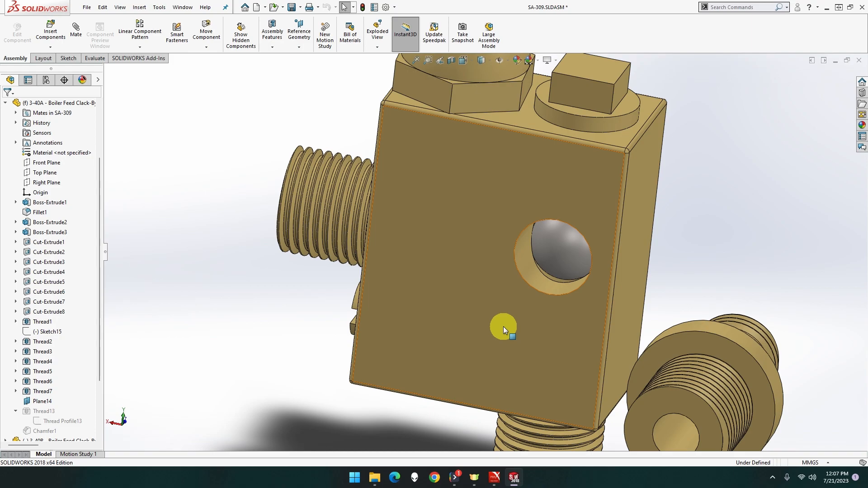
- Add a concentric mate between the 3-40B fitting's plain shank and the 3-40A body's unthreaded side hole, and finish mating
middle_drag(586, 329, 648, 337)
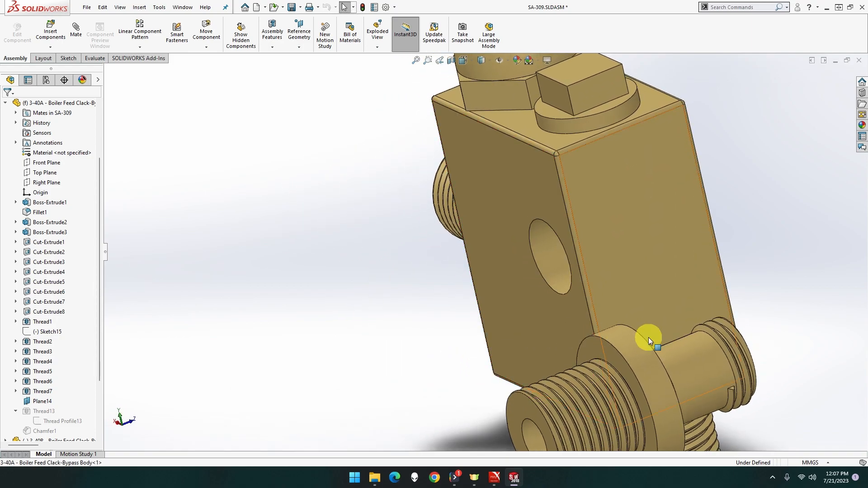
click(683, 361)
click(76, 29)
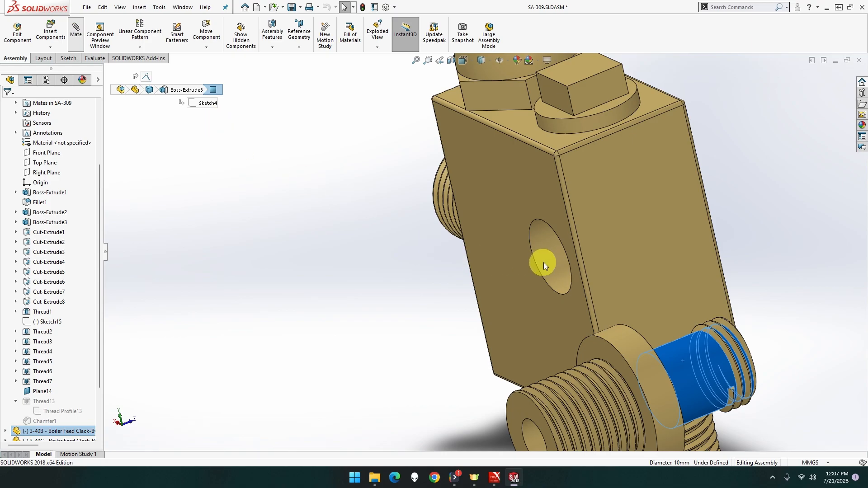
click(557, 259)
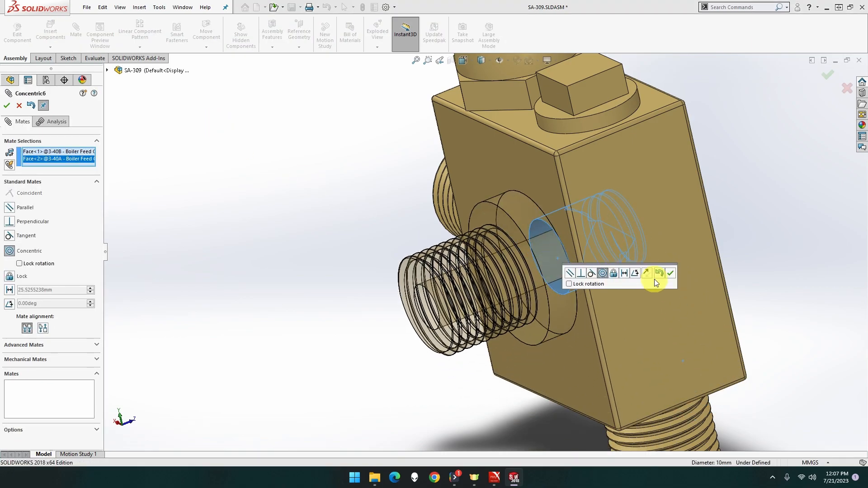
click(670, 274)
click(550, 292)
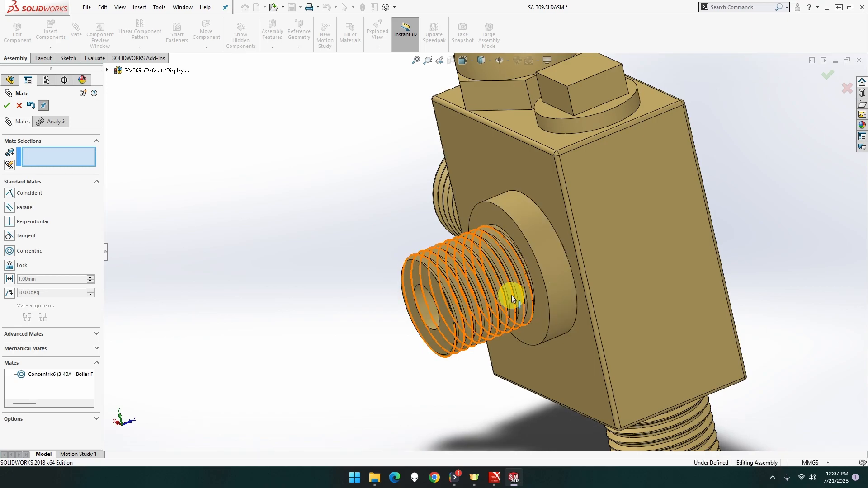
click(546, 272)
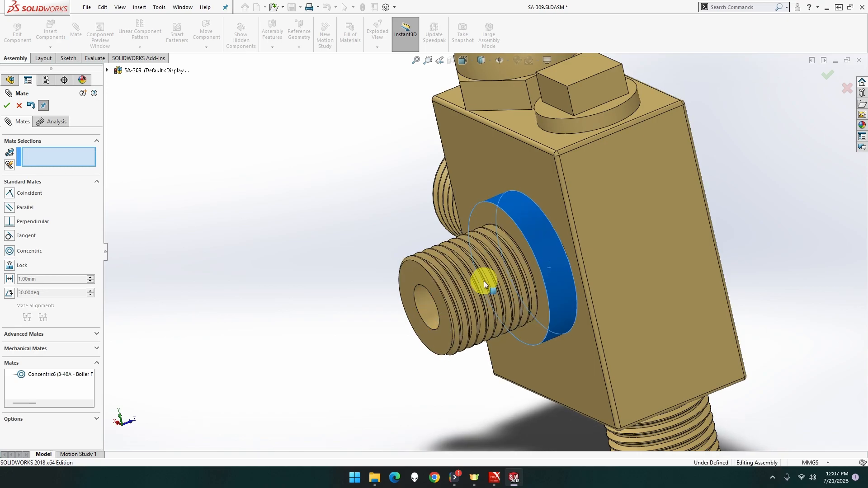
drag(511, 276, 544, 274)
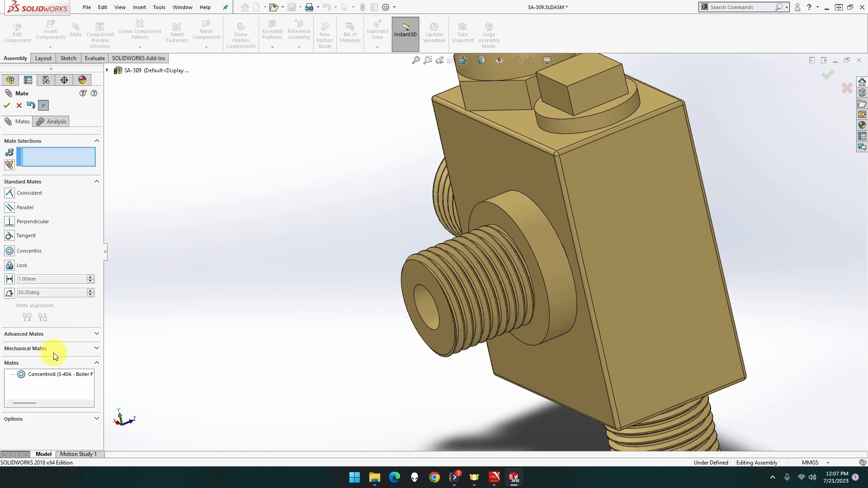
click(7, 106)
- Delete the Coincident2 mate holding the 3-40B fitting against the 3-40A body's side face and slide the fitting partly out of the hole
scroll(43, 295, down, 3)
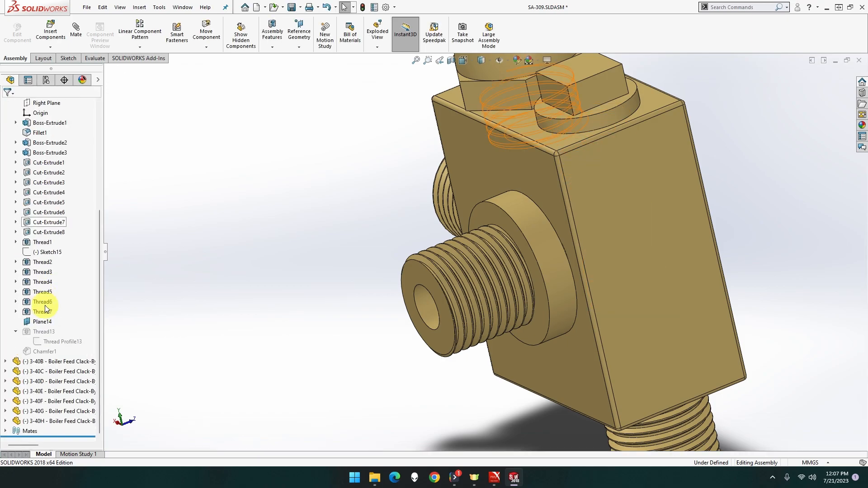
click(6, 431)
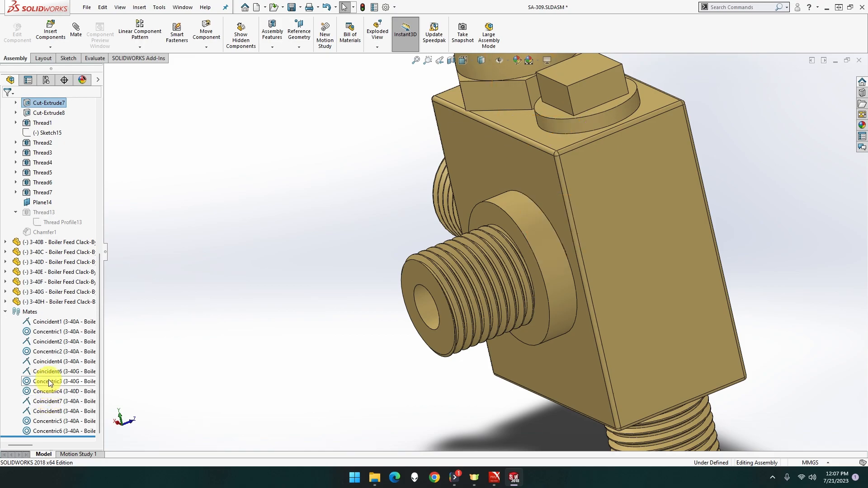
click(53, 342)
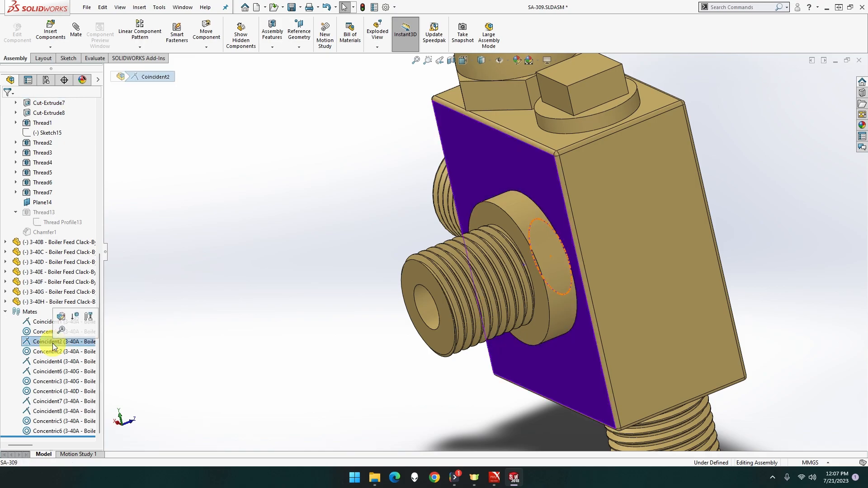
key(Delete)
click(490, 193)
drag(541, 248, 485, 271)
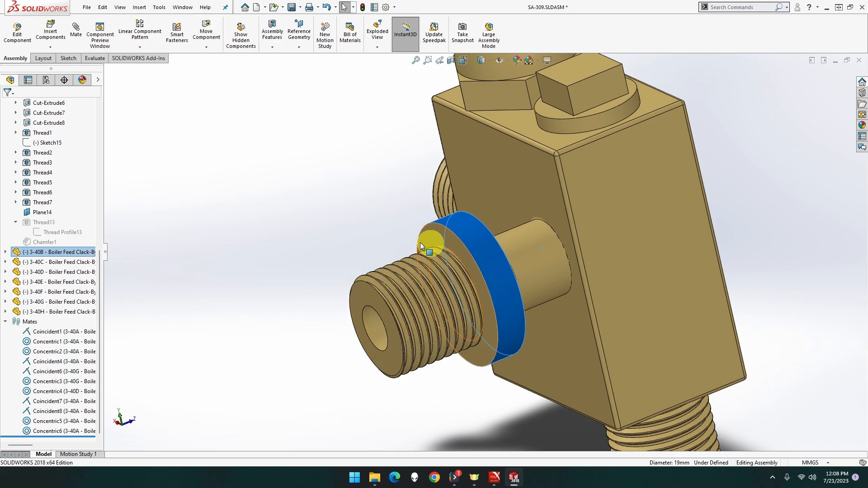
- Switch to the 3-40A part, roll its history forward past Chamfer1 and save the part
key(ctrl+Tab)
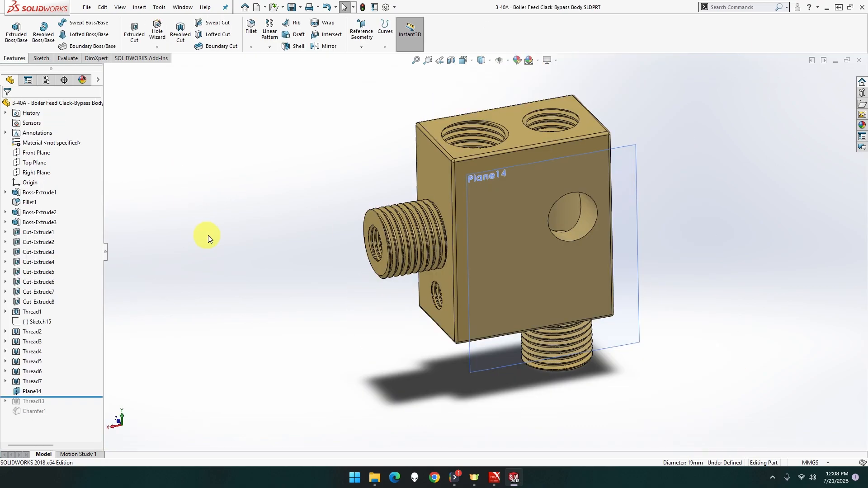
drag(73, 397, 75, 426)
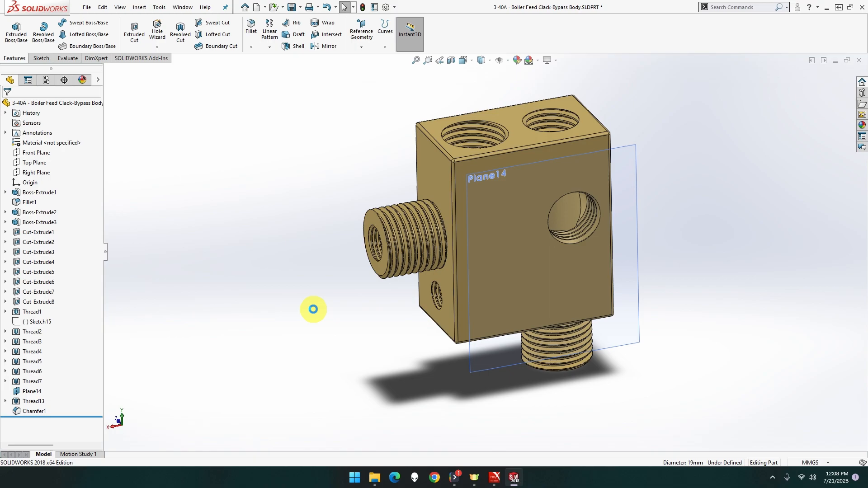
key(ctrl+s)
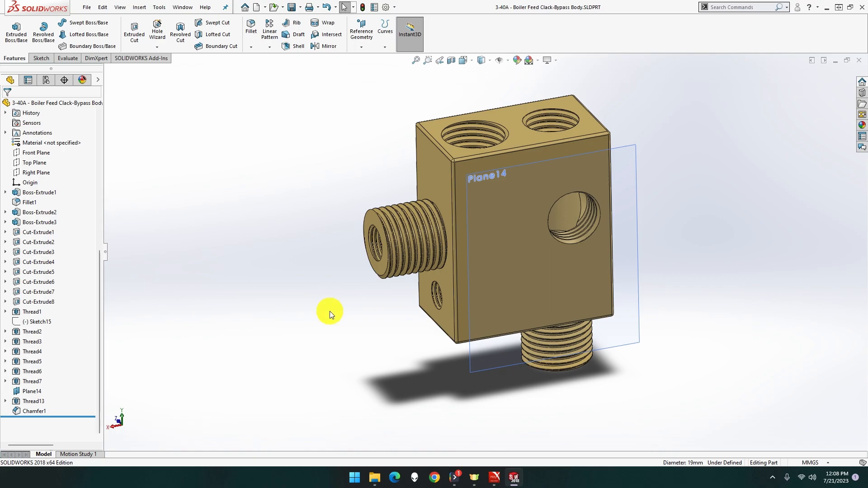
- Return to the SA-309 assembly and reposition the 3-40B fitting along the side hole's axis
key(ctrl+Tab)
drag(527, 281, 506, 365)
middle_drag(480, 357, 541, 294)
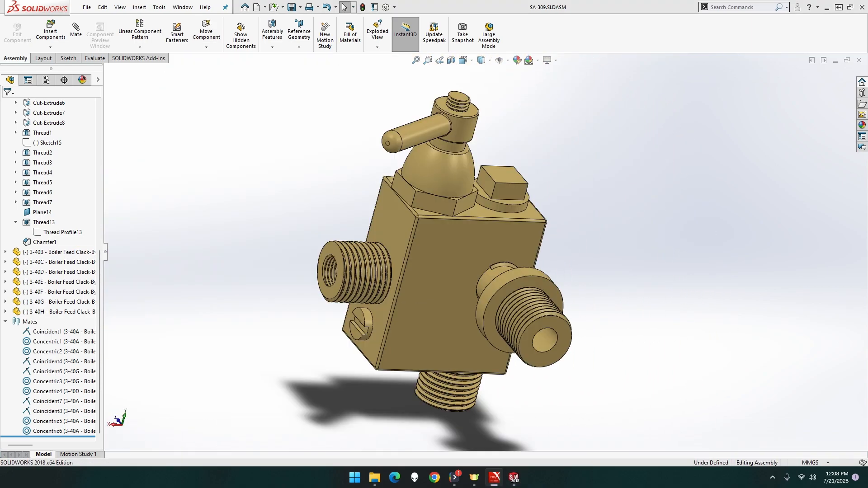